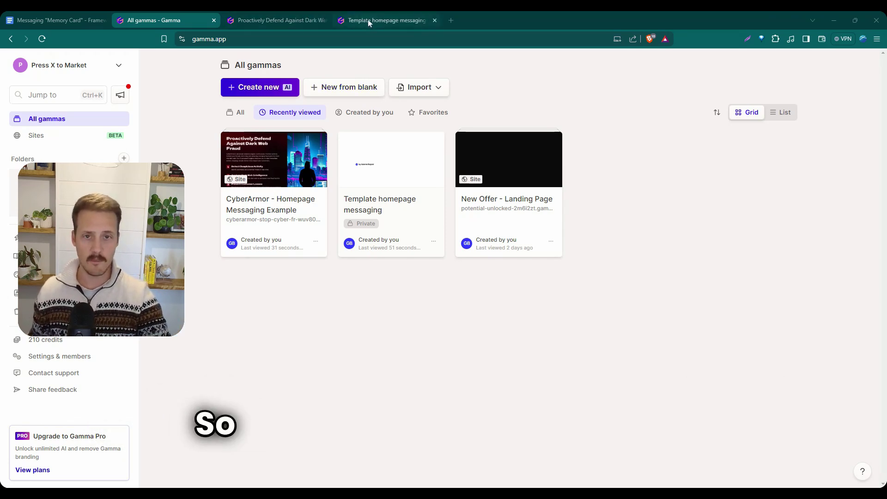
- Review the sections of the homepage messaging template, from headline to final CTA, and the key messages in the Memory Card framework document
click(368, 20)
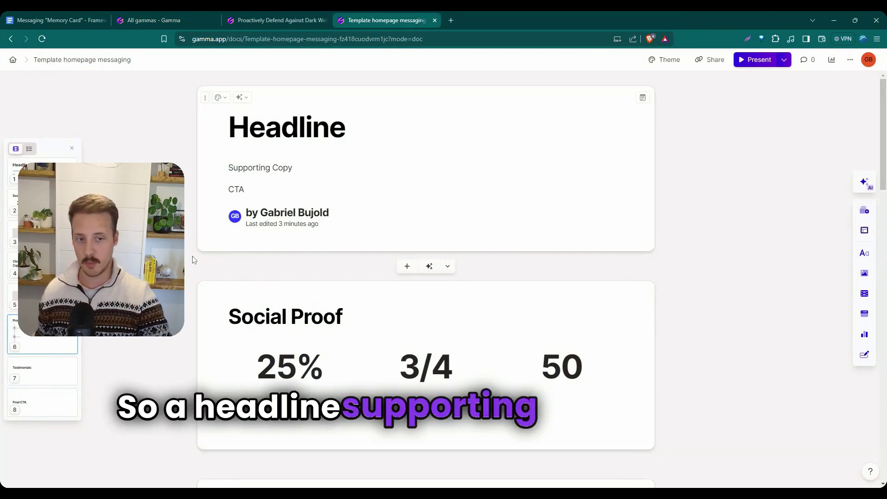
scroll(296, 277, down, 2)
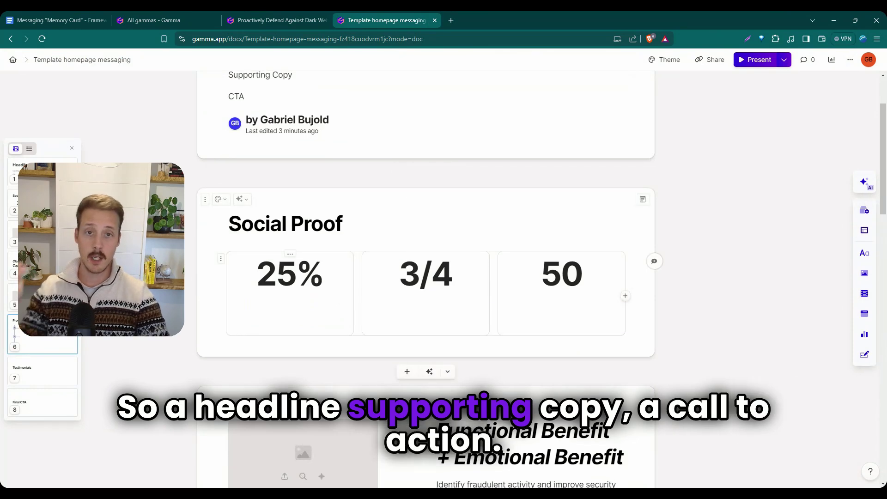
scroll(411, 288, down, 4)
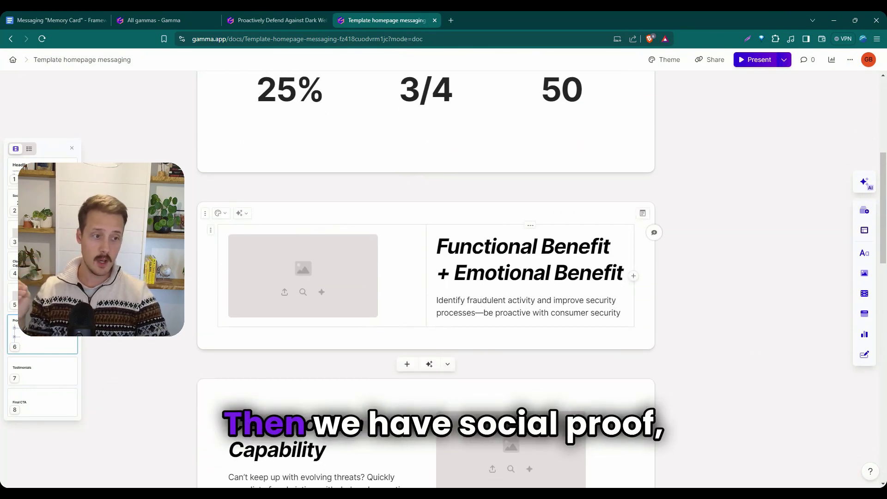
scroll(402, 249, down, 3)
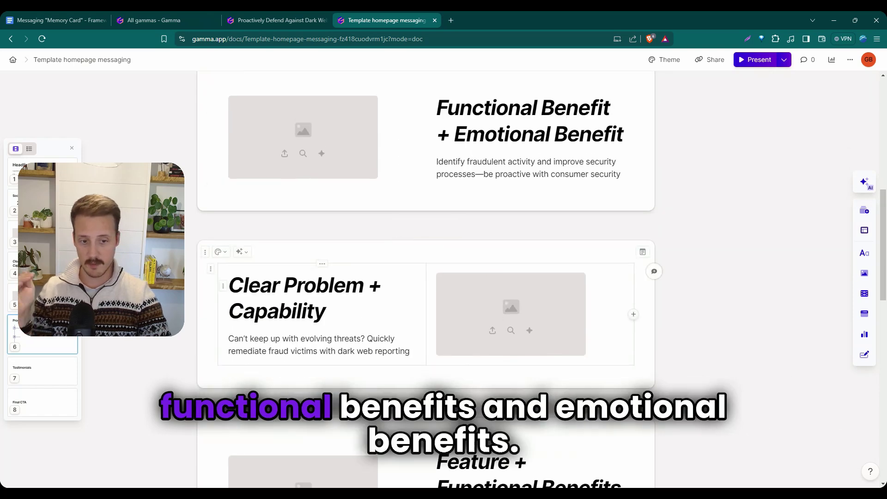
scroll(416, 301, down, 3)
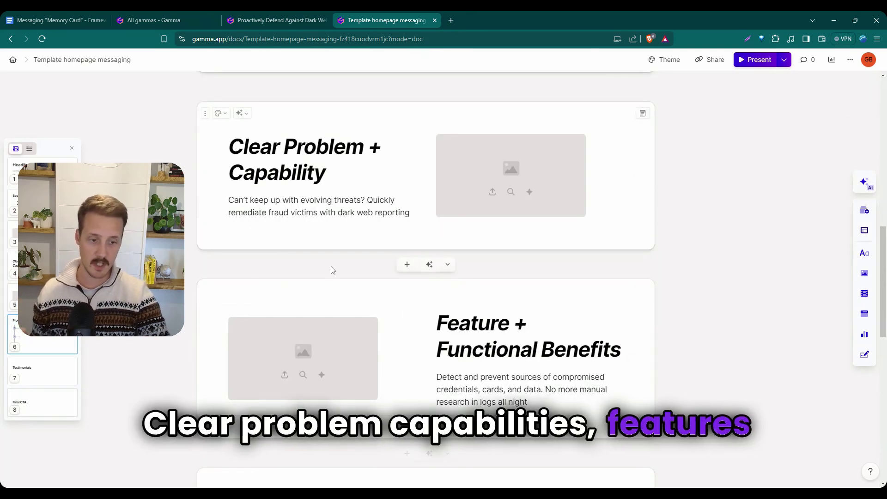
click(66, 19)
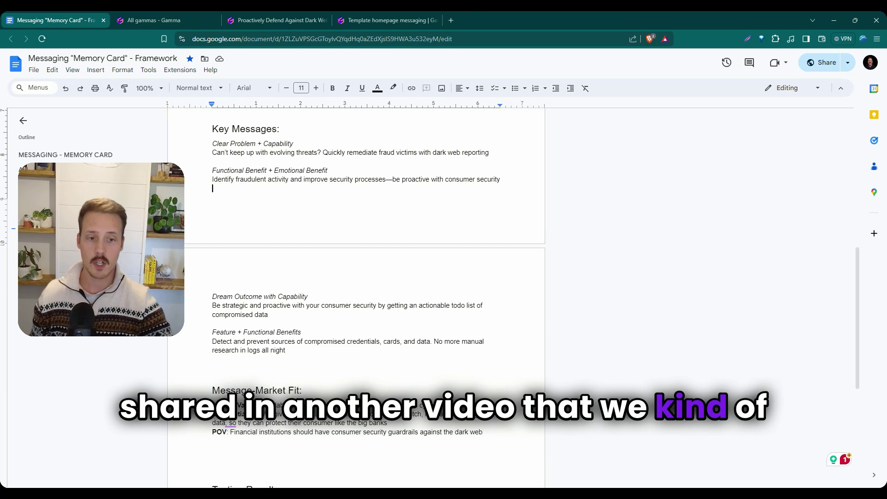
click(387, 20)
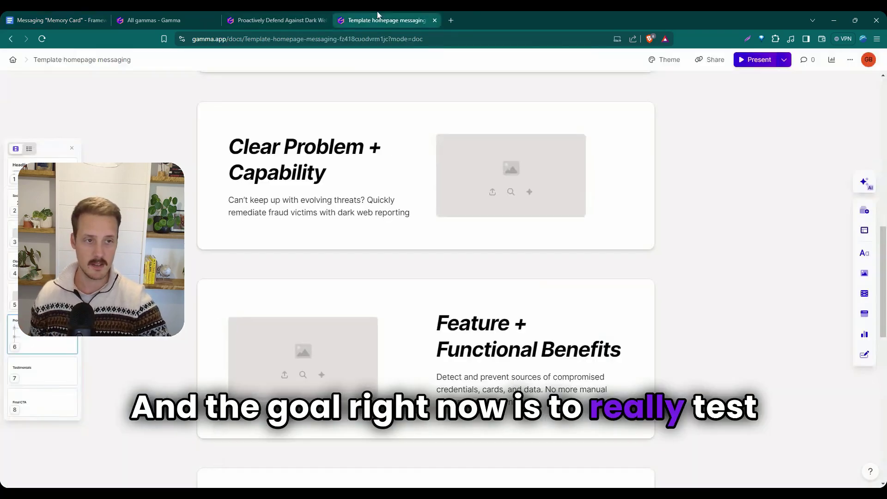
scroll(425, 277, down, 6)
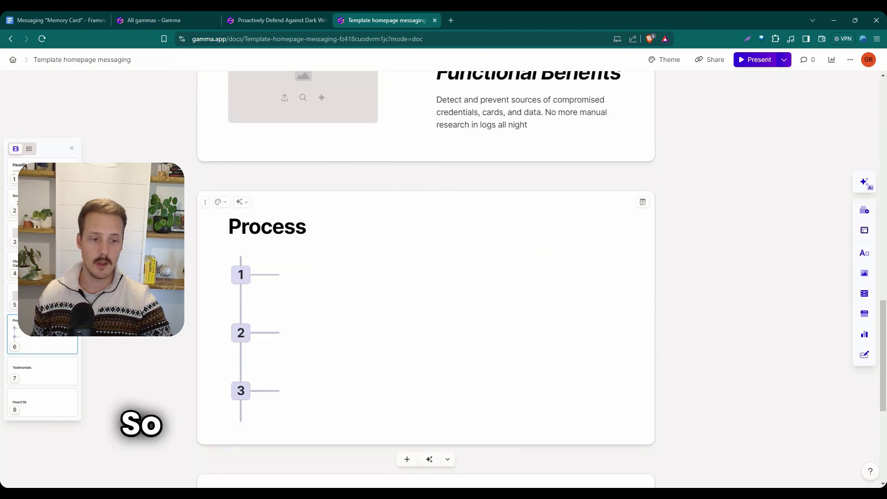
scroll(180, 343, down, 5)
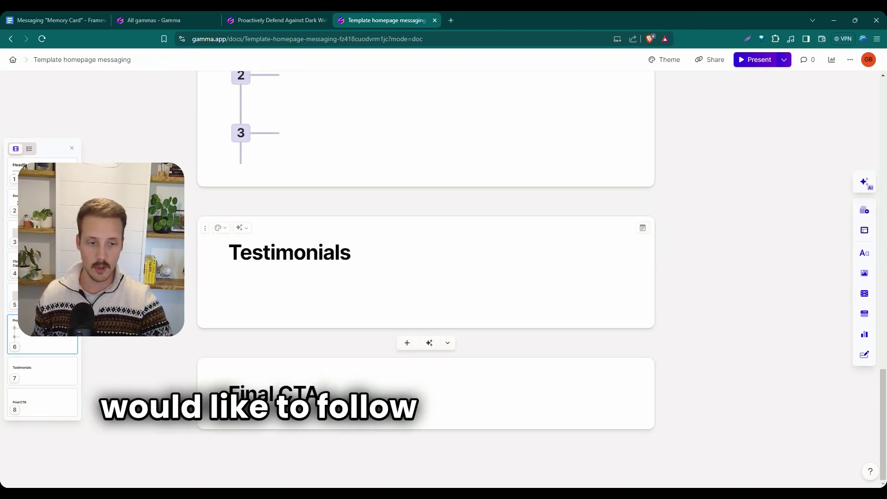
scroll(425, 277, up, 2)
- Start a new AI creation generated from a prompt and set its type to Website
click(166, 19)
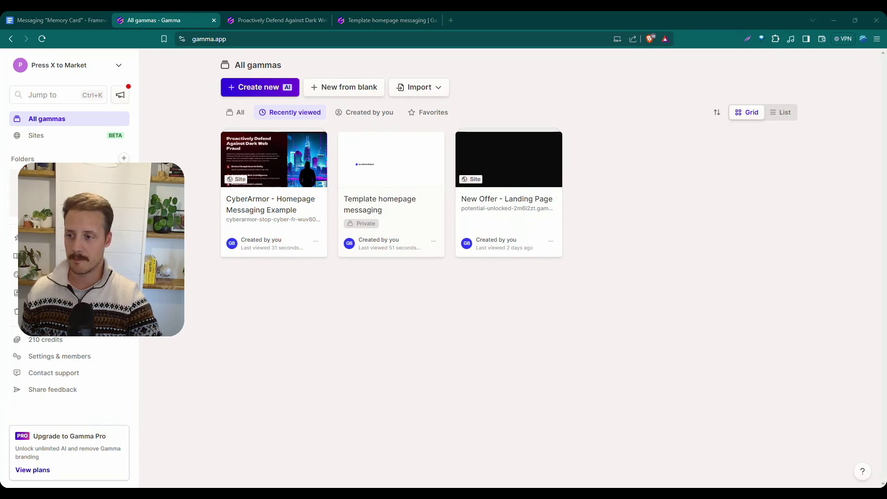
click(266, 91)
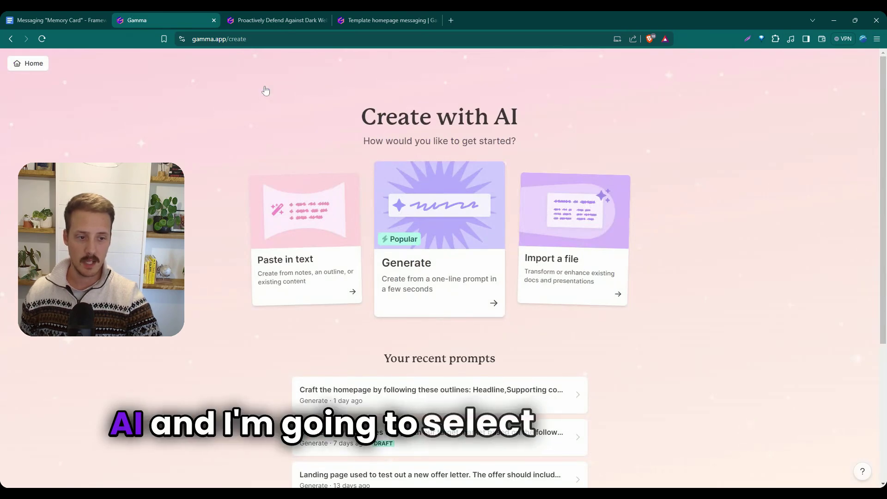
scroll(265, 90, down, 2)
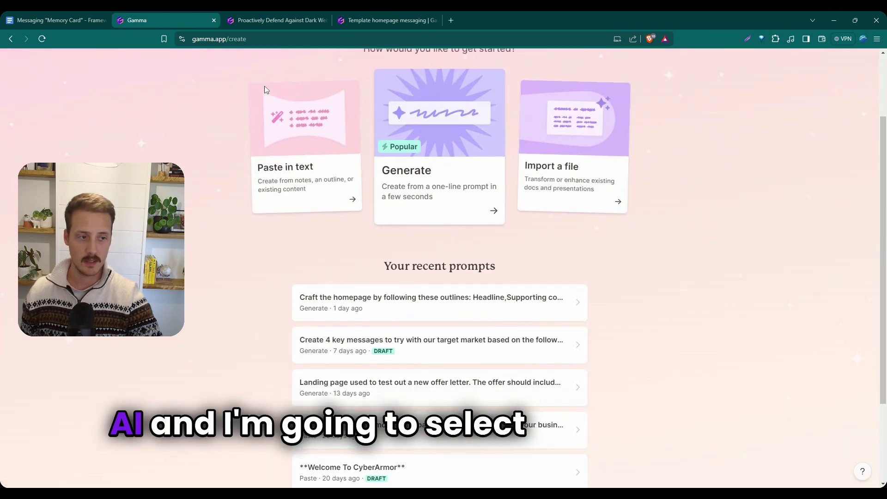
click(432, 190)
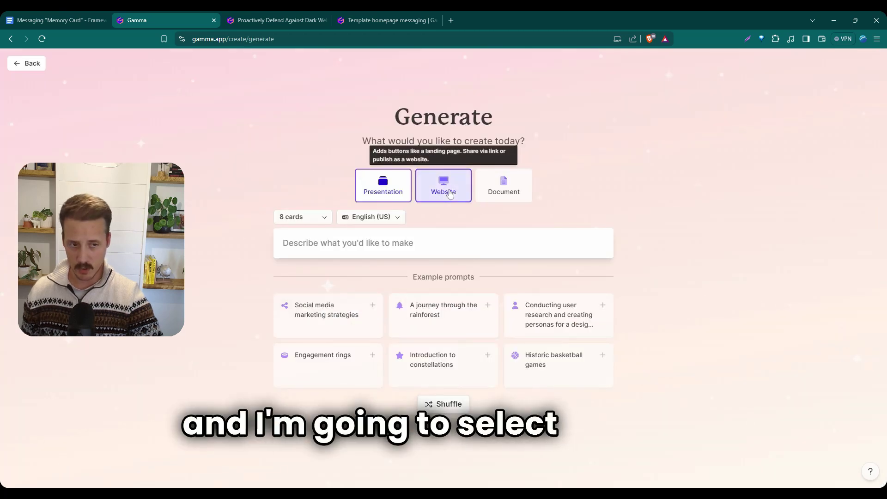
click(450, 194)
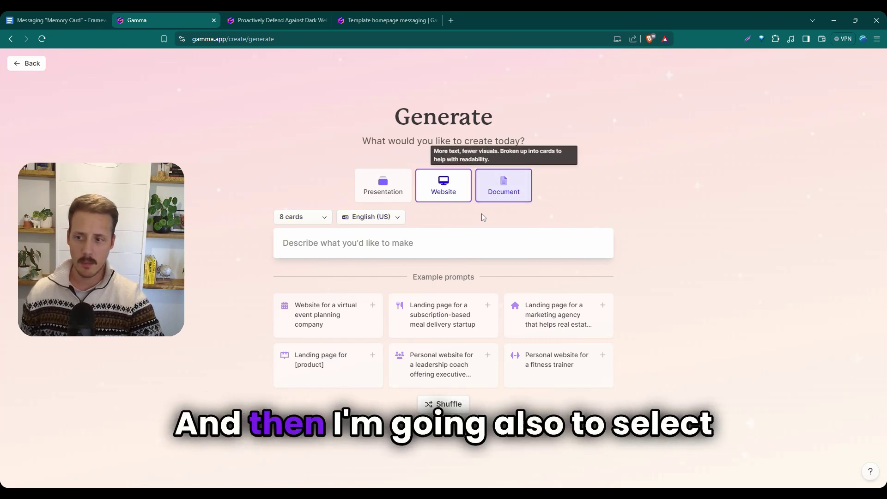
- Generate an 8-card outline from "website of a cybersecurity startup according to this:" plus the CyberArmor positioning statement about fraud and cybersecurity managers at neobanks
click(365, 243)
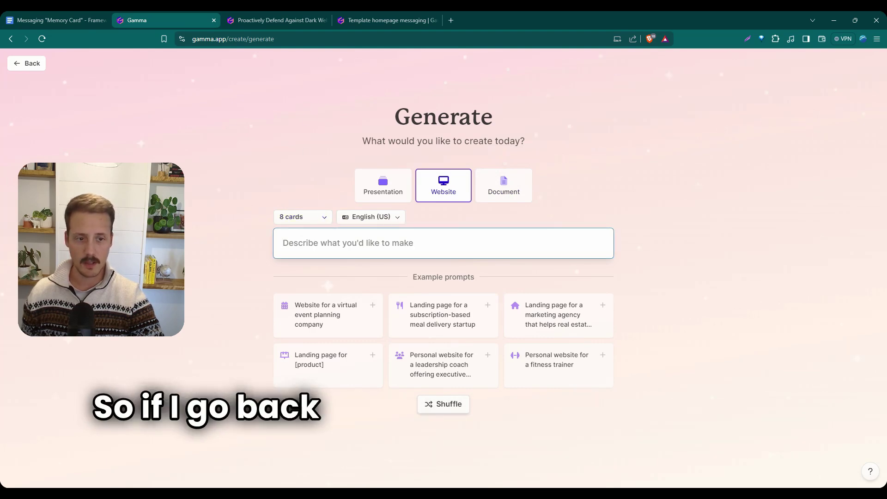
click(360, 20)
scroll(369, 291, down, 3)
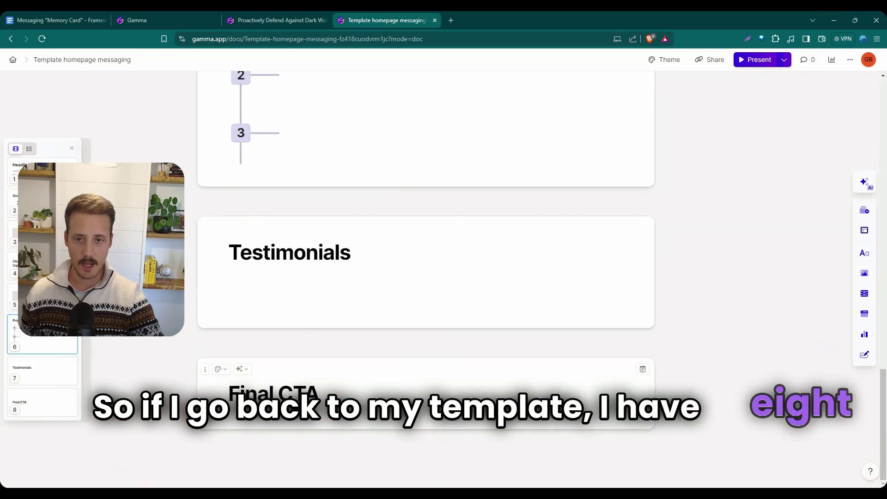
click(139, 20)
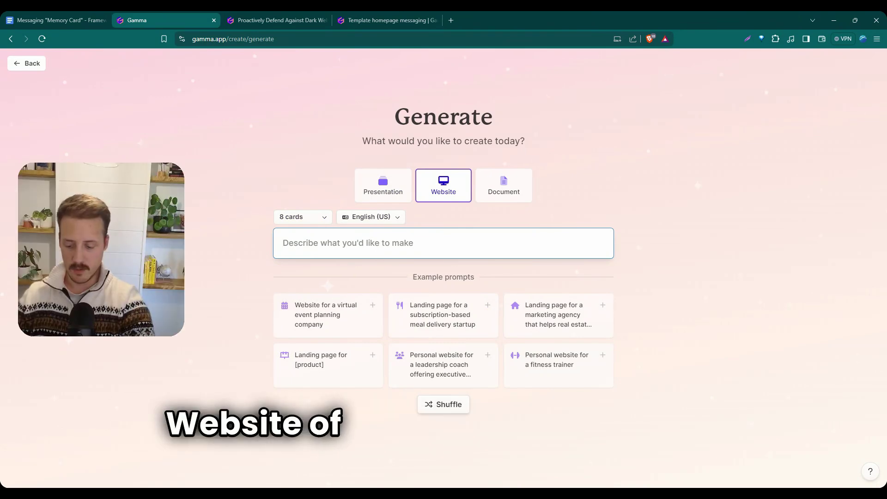
text(website)
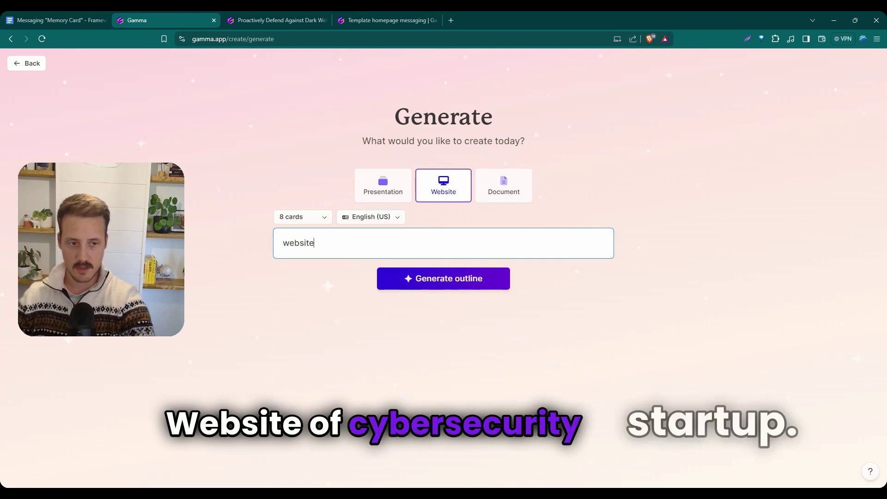
text( of a cybersecur)
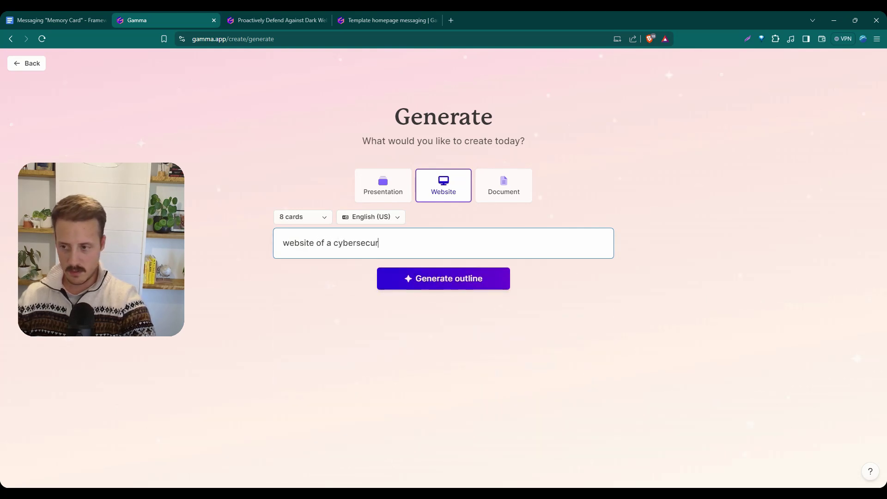
text(ity startupo)
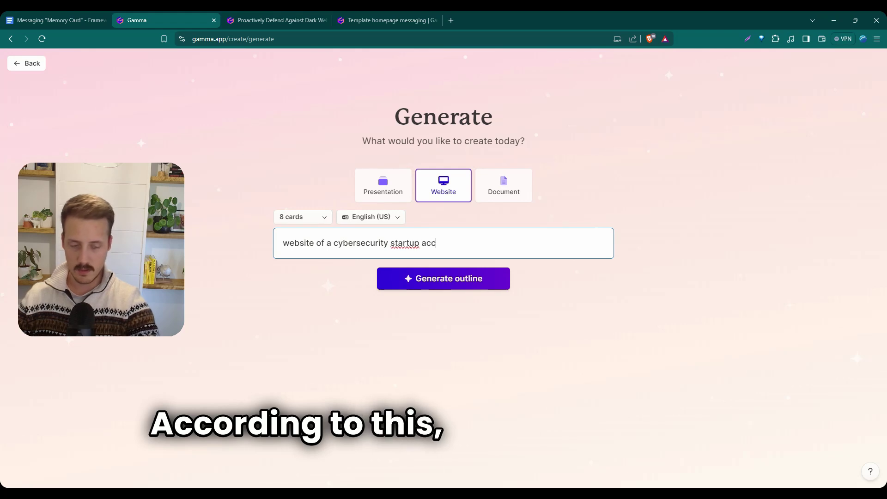
text(this:)
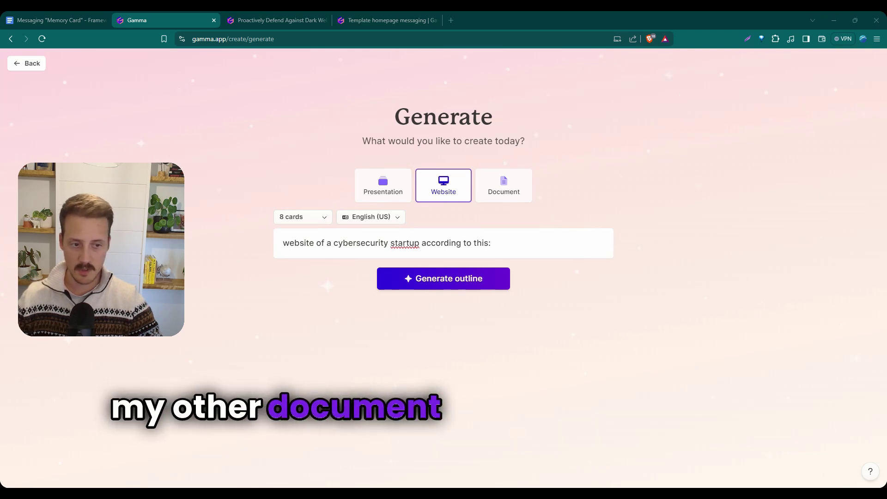
text("Fraud and cybersecurity managers at neobanks are trying to be strategic and proactive with their consumer security but they can’t quickly detect and act on cyber fraud on the dark web, which is more of a threat for them. CyberArmor will provide you with a list of action items to patch compromised data on the dark web to identify fraudulent activity and improve security processes.")
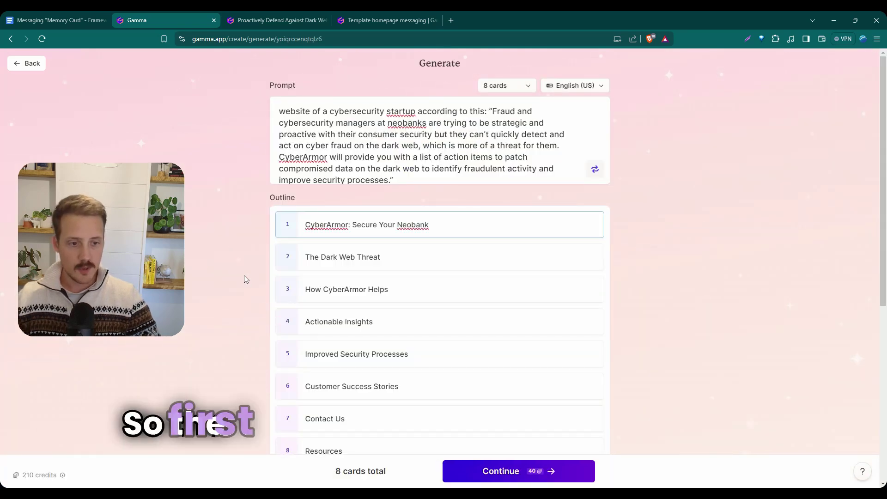
- Compare the outline with the homepage template and reorder the browser tabs so the outline sits directly beside the template
scroll(259, 268, down, 1)
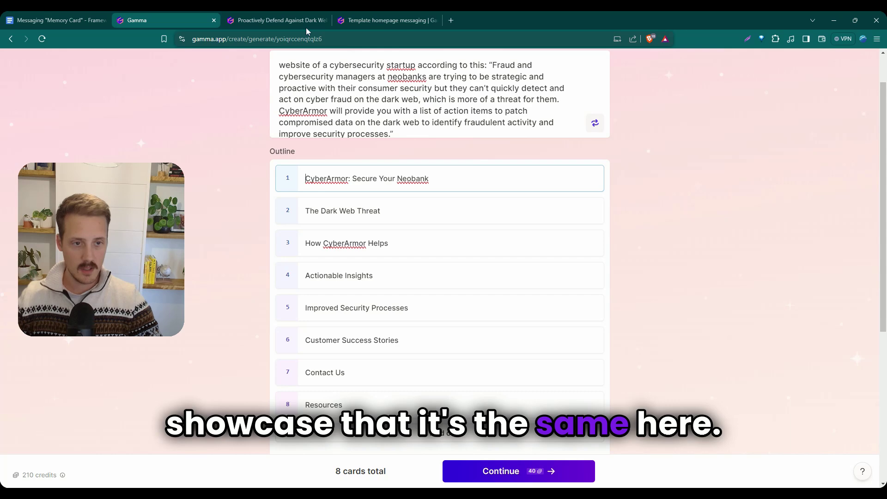
click(376, 20)
scroll(425, 277, up, 10)
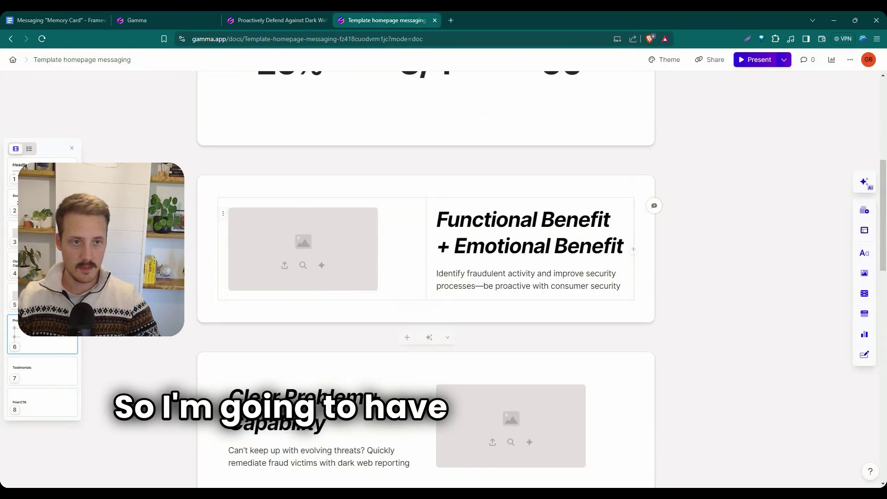
scroll(282, 264, up, 5)
click(262, 15)
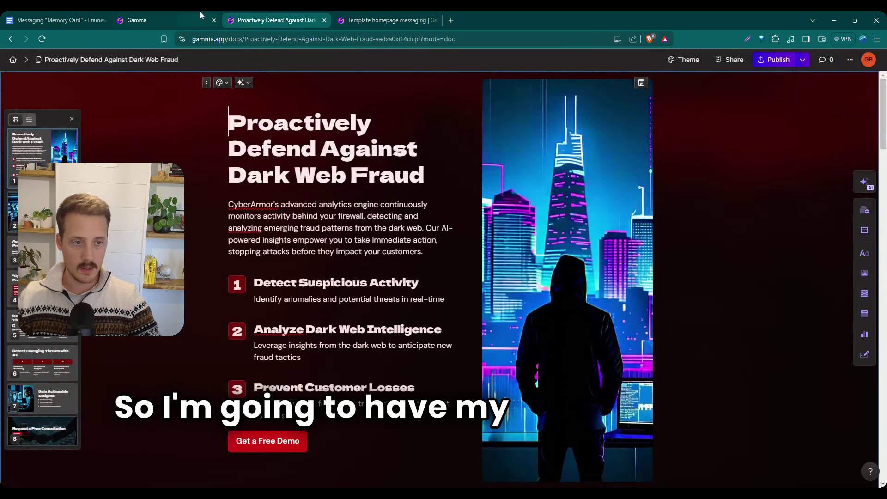
click(176, 15)
drag(260, 21, 128, 15)
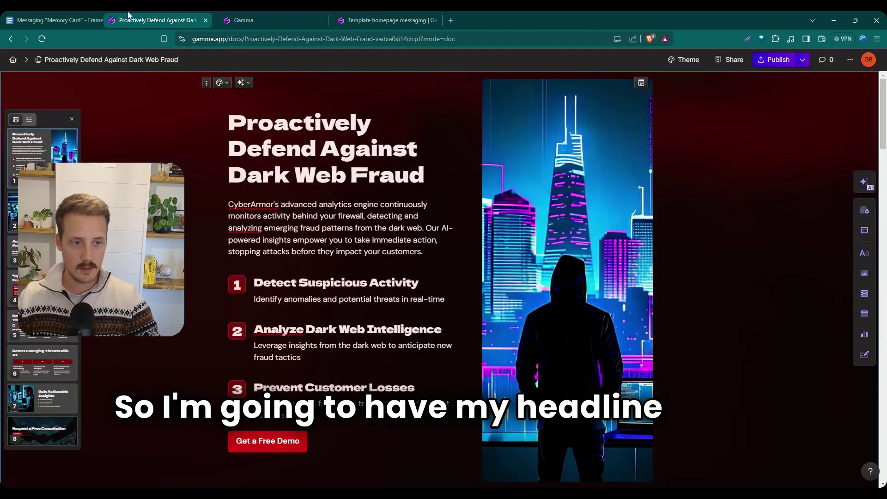
click(284, 15)
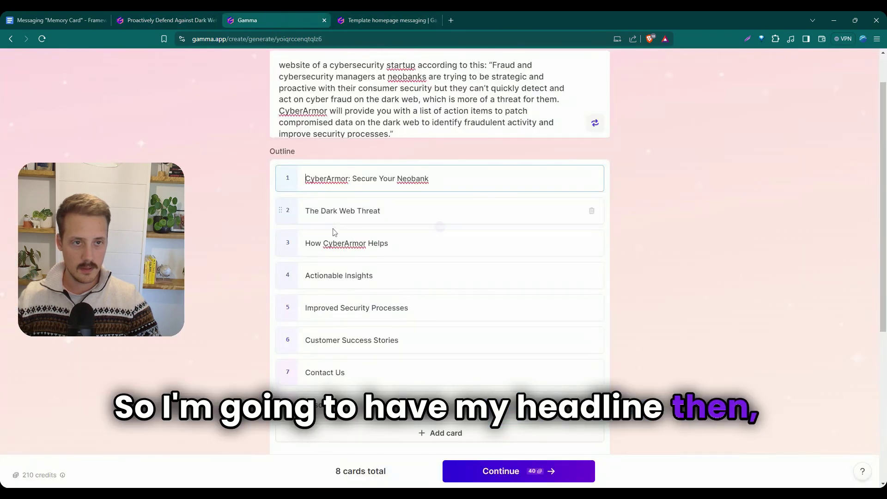
- Replace the second outline card's title with the template's section name "Social Proof"
click(388, 20)
scroll(323, 268, down, 1)
click(253, 15)
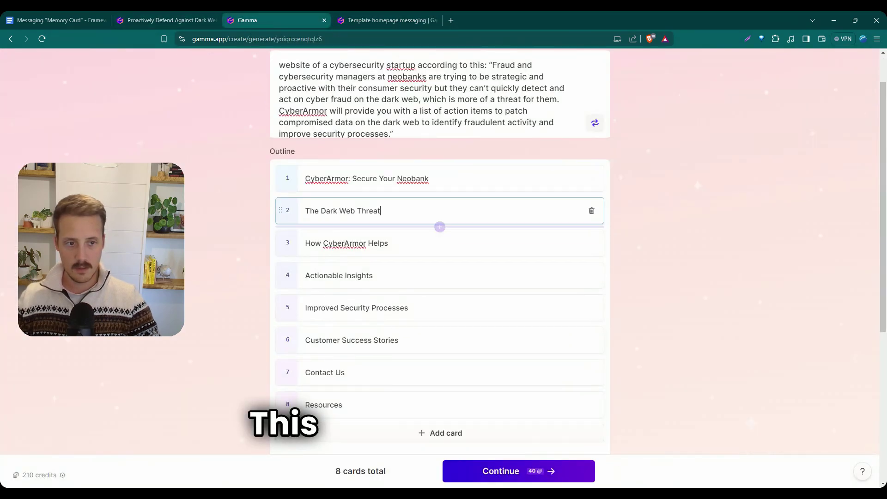
key(ctrl+a)
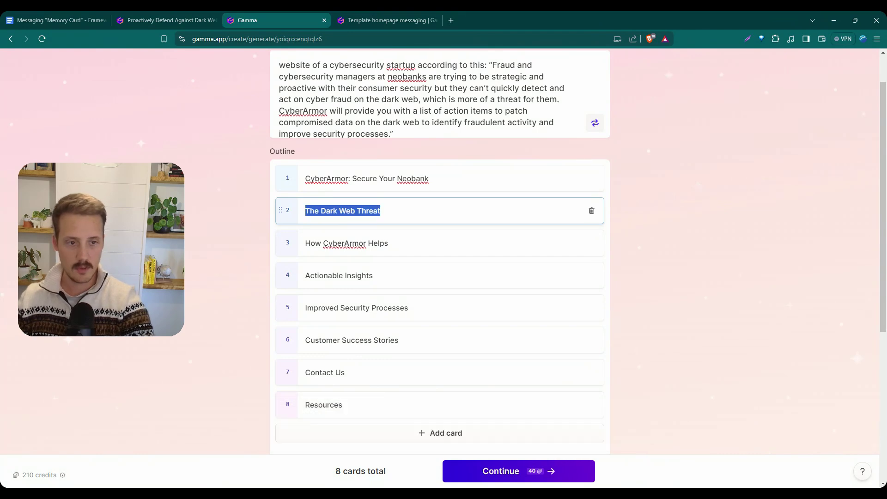
click(390, 20)
click(267, 19)
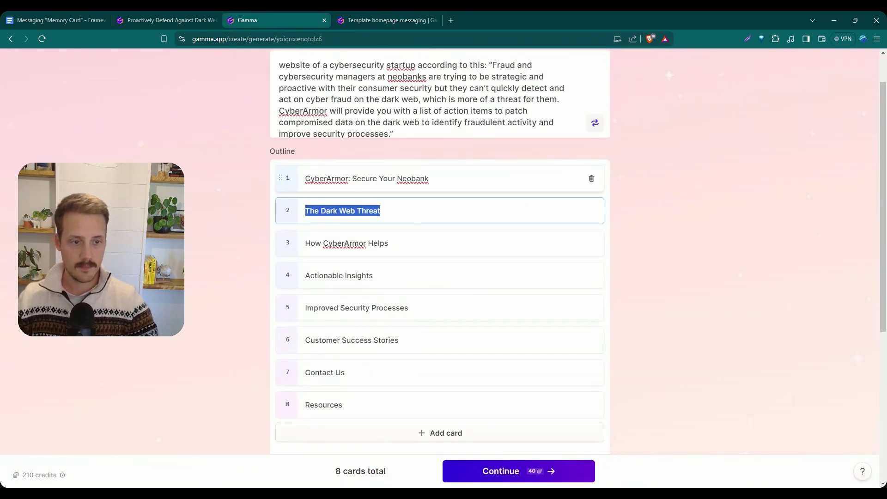
text(Social Proof)
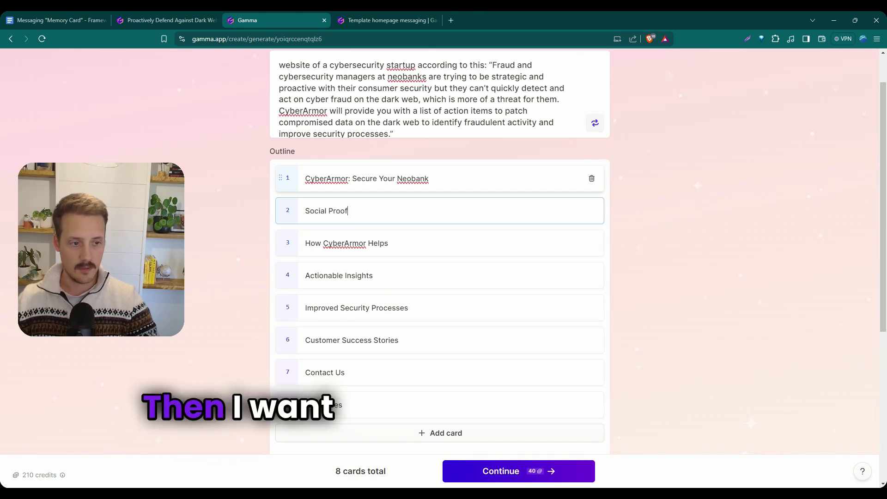
- Replace the third outline card's title with the template heading "Functional Benefit + Emotional Benefit"
click(422, 17)
scroll(430, 185, down, 3)
scroll(425, 278, down, 2)
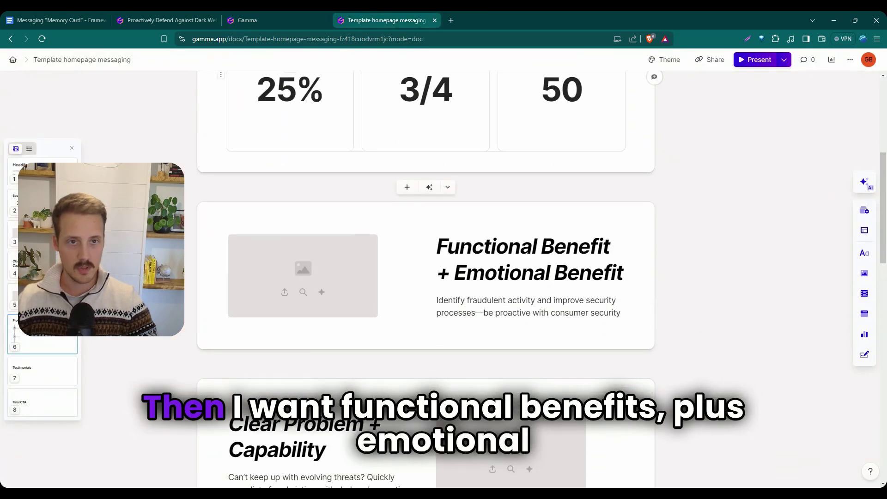
drag(437, 245, 508, 267)
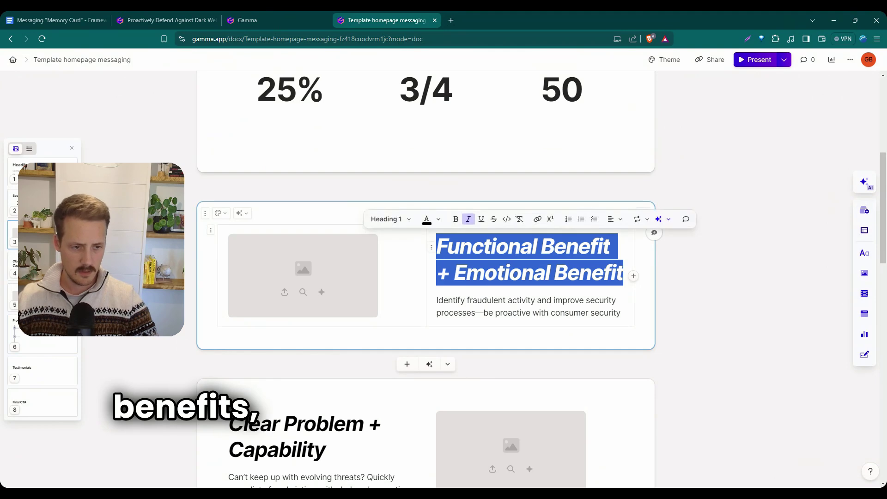
click(162, 19)
click(274, 18)
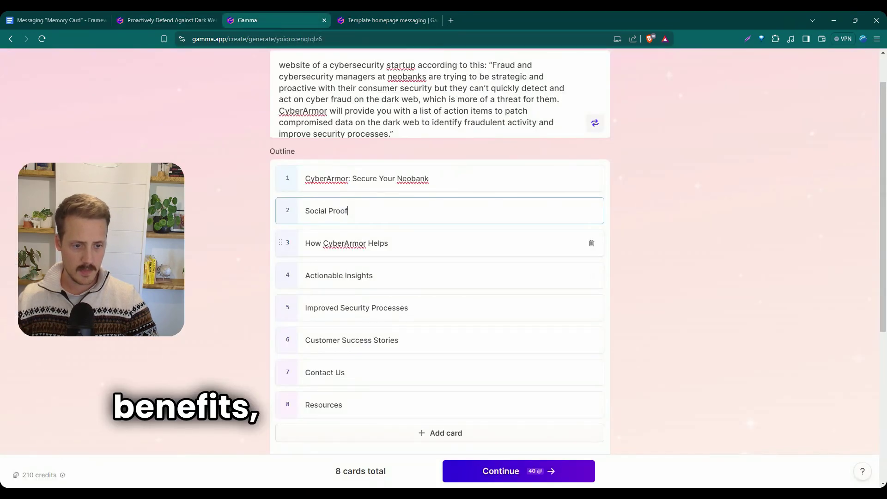
text(Functional Benefit + Emotional Benefit)
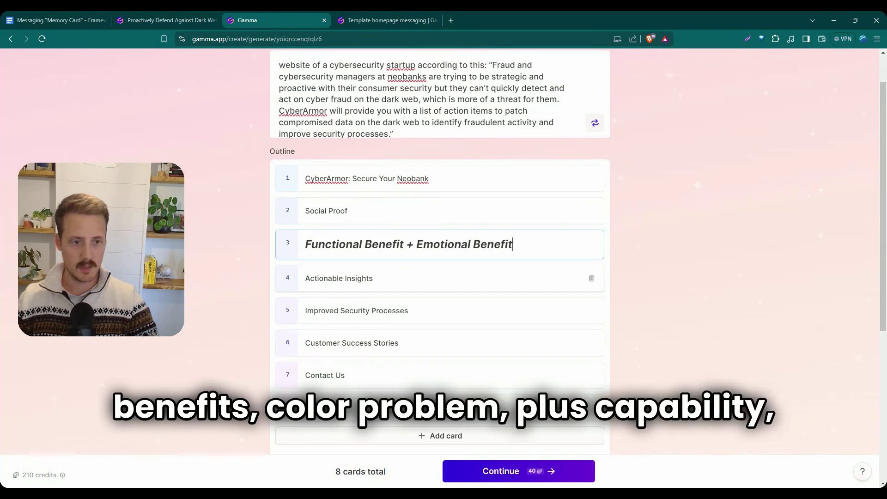
- Replace the fourth outline card's title with the template heading "Clear Problem + Capability"
click(363, 16)
scroll(351, 277, down, 2)
triple_click(301, 342)
key(ctrl+c)
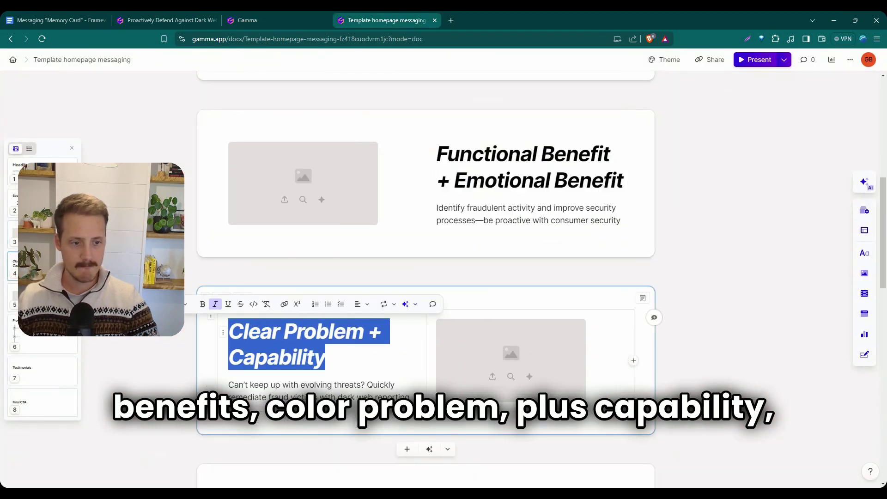
click(263, 14)
key(ctrl+a)
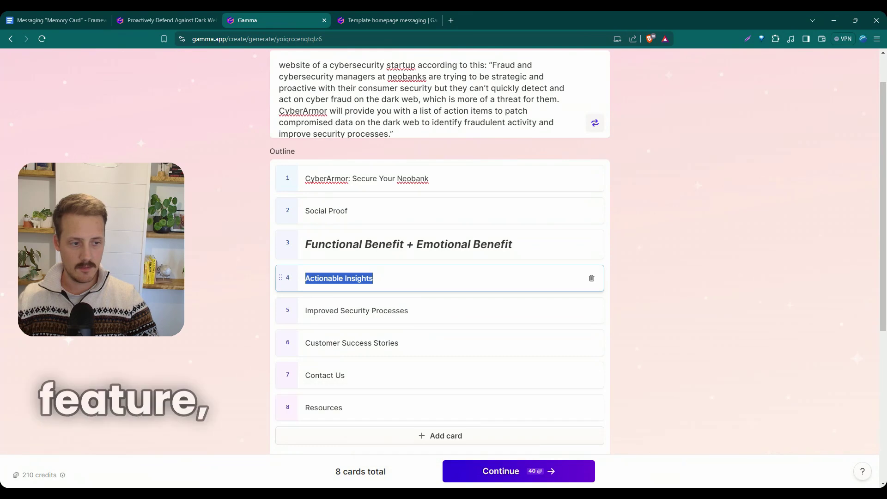
key(ctrl+v)
- Replace the fifth outline card's title with the template heading "Feature + Functional Benefits"
key(ctrl+Tab)
scroll(462, 277, down, 2)
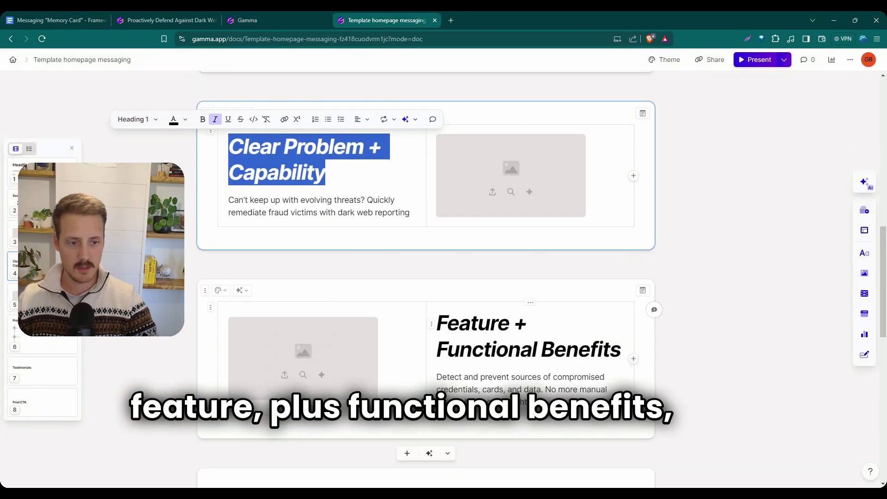
triple_click(487, 349)
key(ctrl+c)
click(182, 18)
click(249, 20)
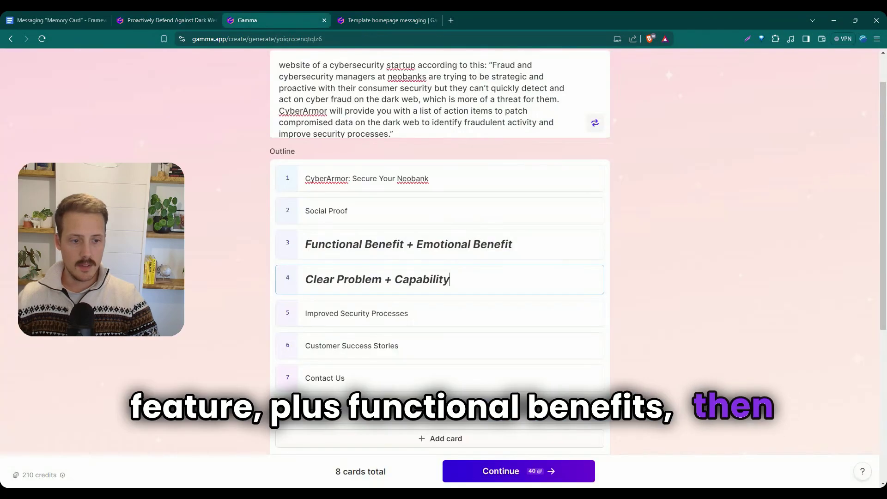
triple_click(356, 313)
key(ctrl+v)
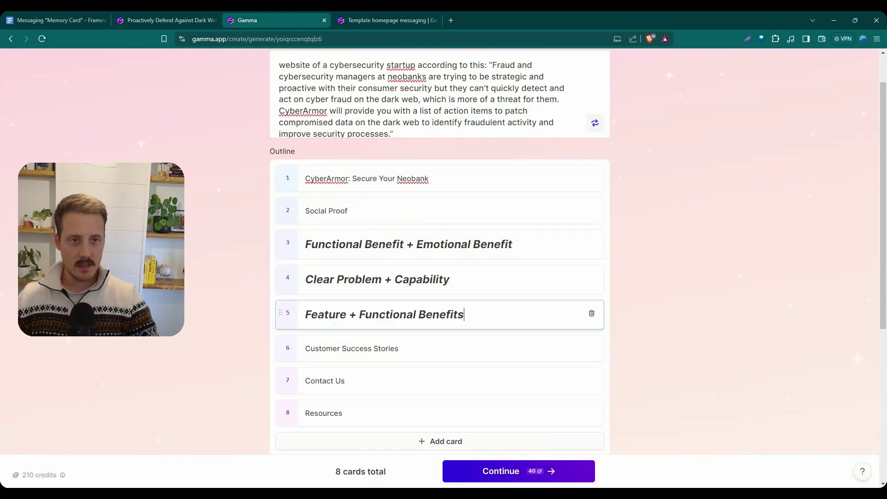
- Retitle the "Contact Us" outline card as "Process" and move it above "Customer Success Stories"
click(340, 17)
scroll(444, 249, down, 5)
click(176, 20)
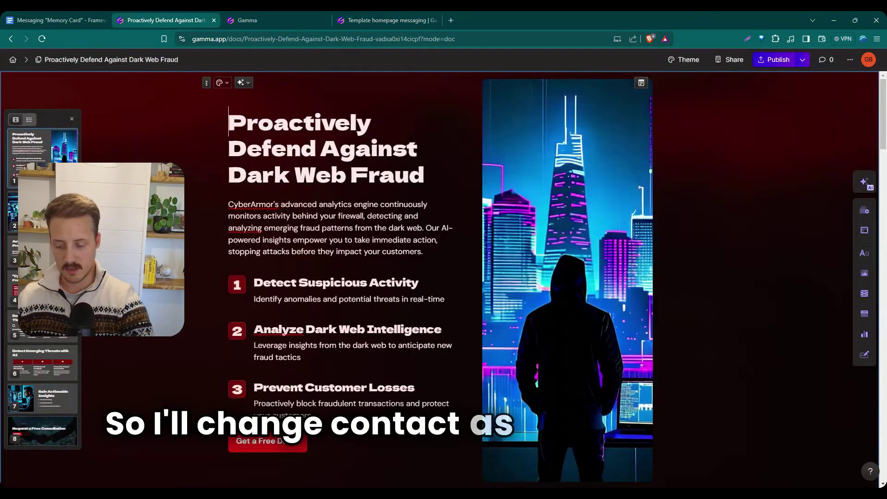
click(235, 18)
click(354, 383)
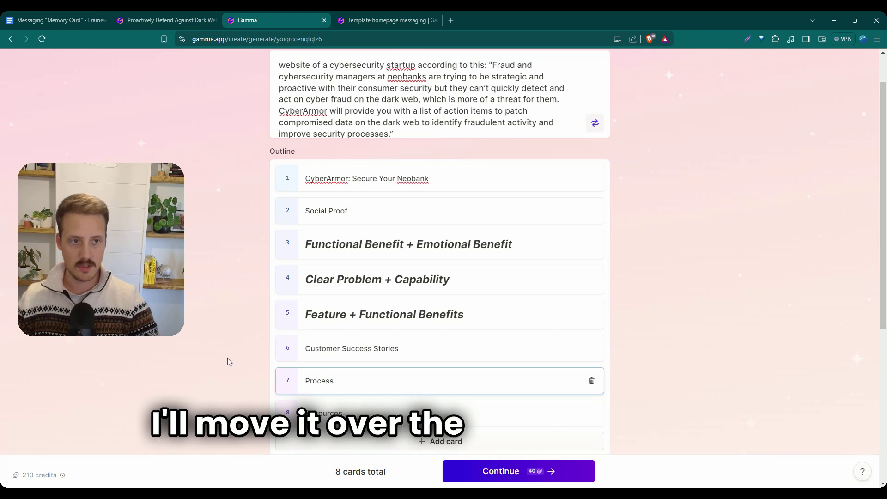
drag(282, 376, 286, 352)
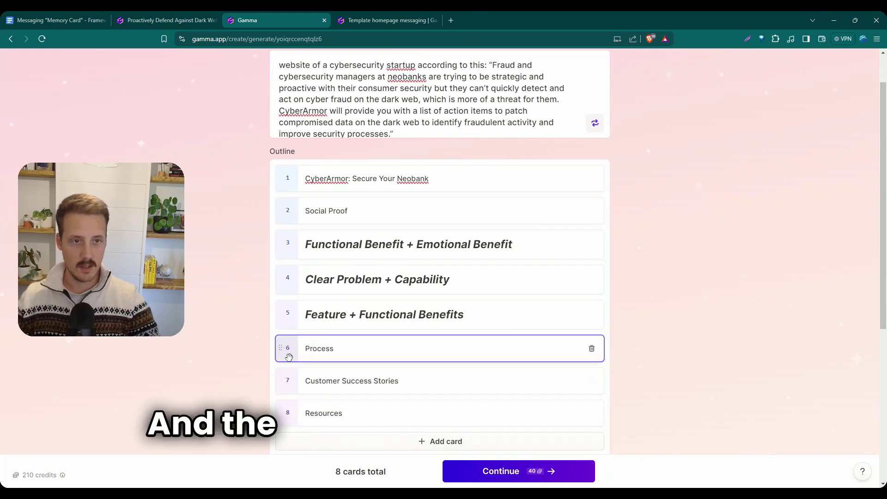
- Check the template's last section and replace the eighth outline card's title with "Final CTA"
click(363, 19)
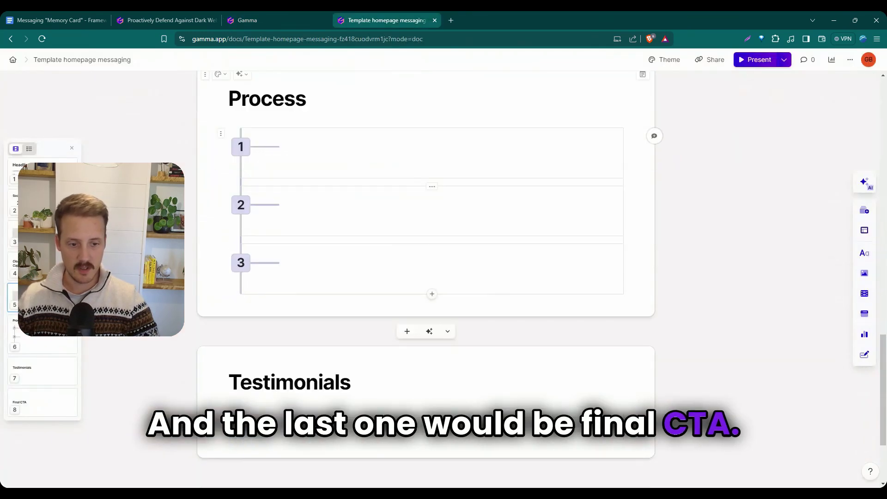
scroll(319, 231, down, 3)
click(289, 20)
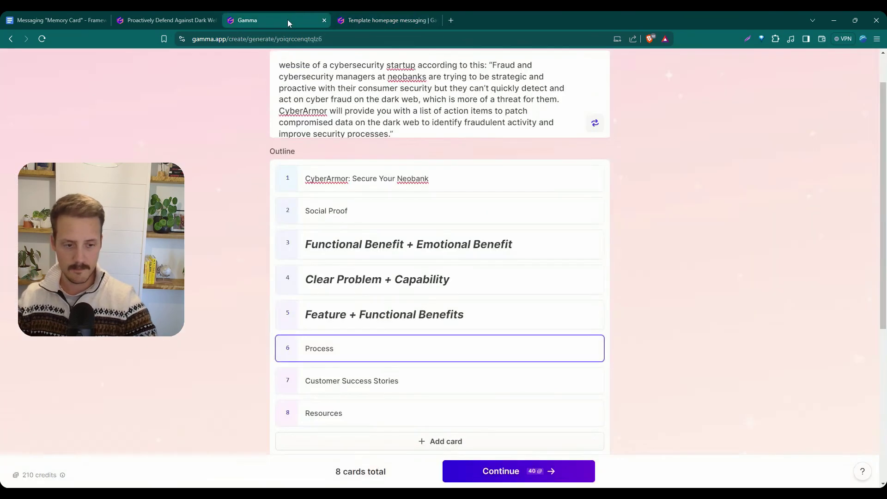
double_click(331, 414)
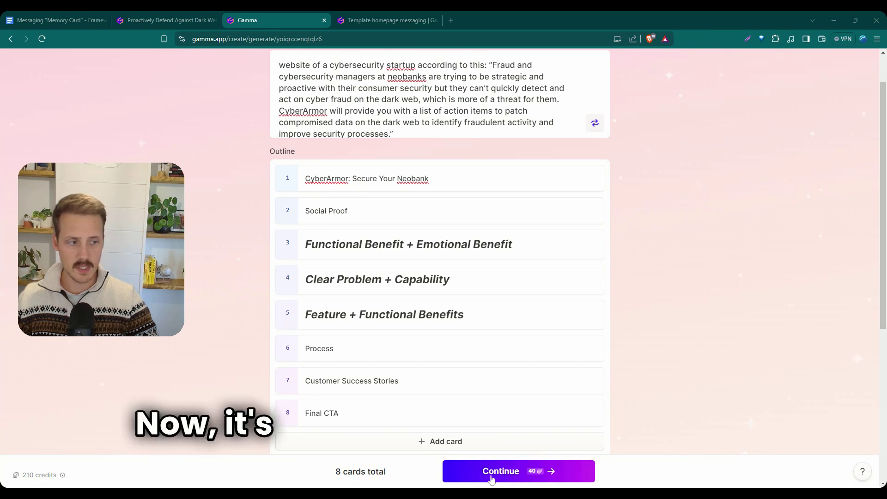
- Proceed with the finished outline, shuffle the themes to a dark blue one and generate the webpage
click(491, 472)
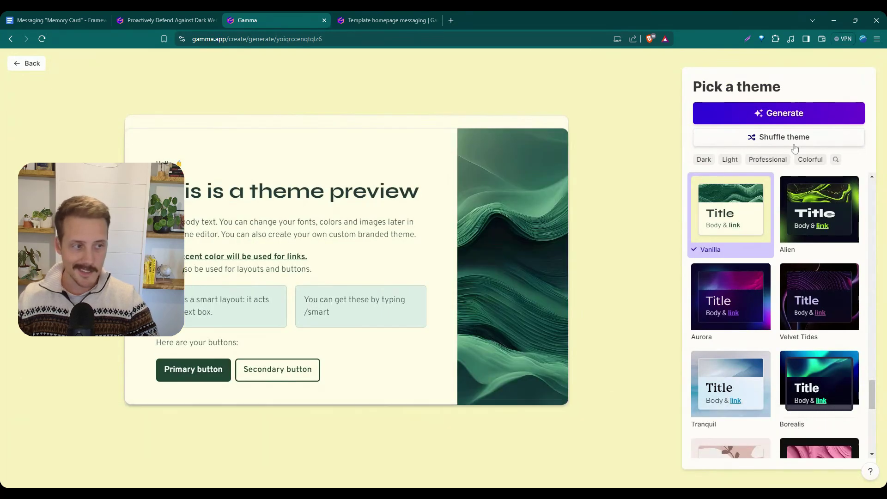
click(798, 141)
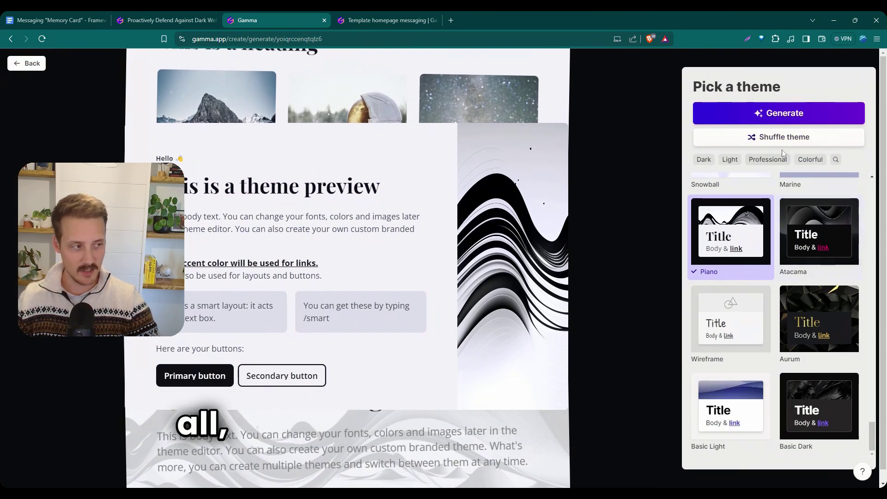
click(781, 145)
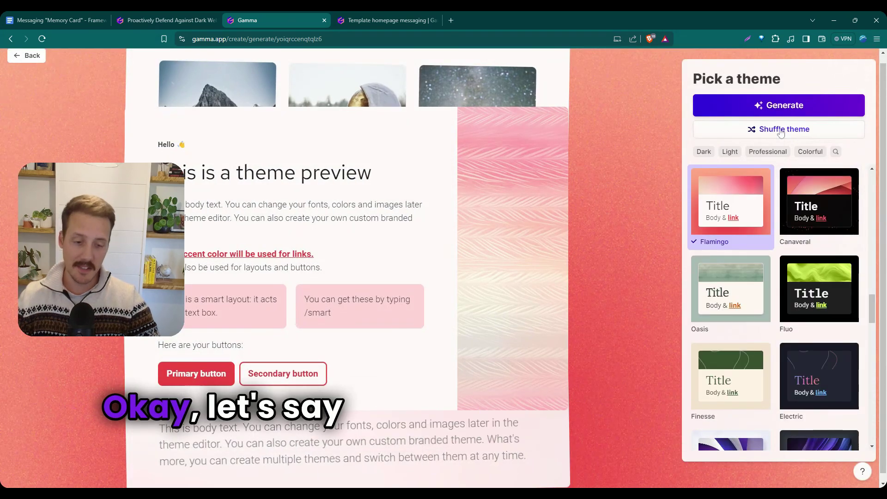
click(780, 132)
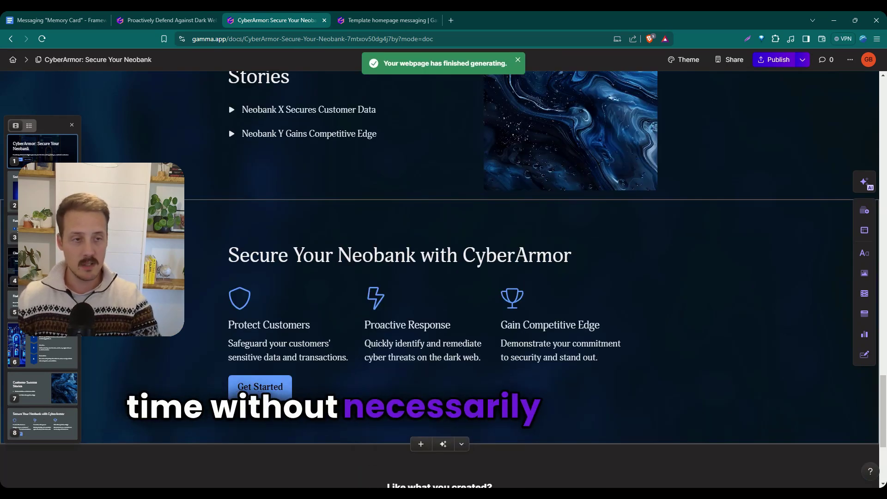
- Review the generated webpage from the closing call to action back up to the Functional Benefit + Emotional Benefit section
scroll(187, 307, down, 4)
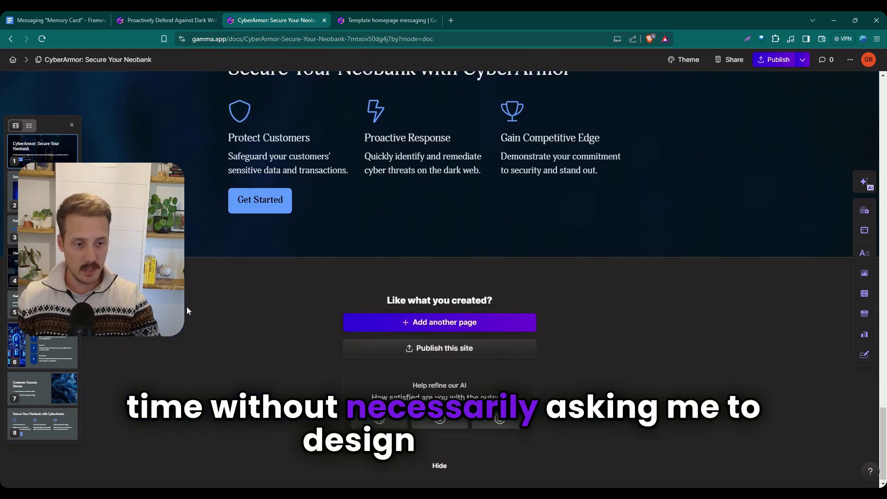
scroll(186, 307, up, 9)
scroll(190, 307, up, 10)
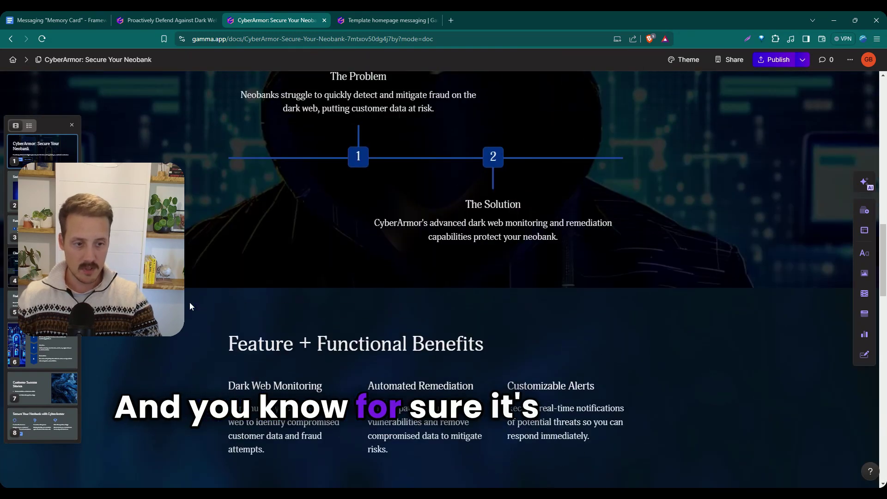
scroll(190, 307, down, 2)
scroll(190, 307, up, 3)
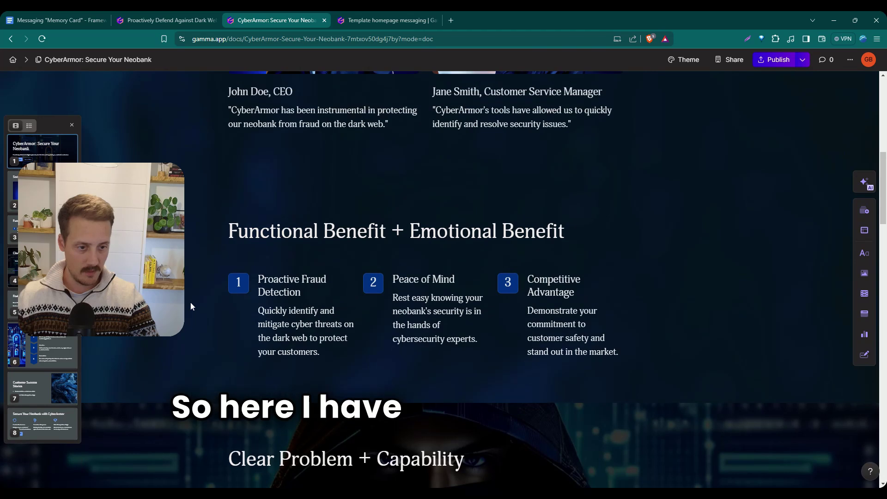
scroll(444, 277, up, 1)
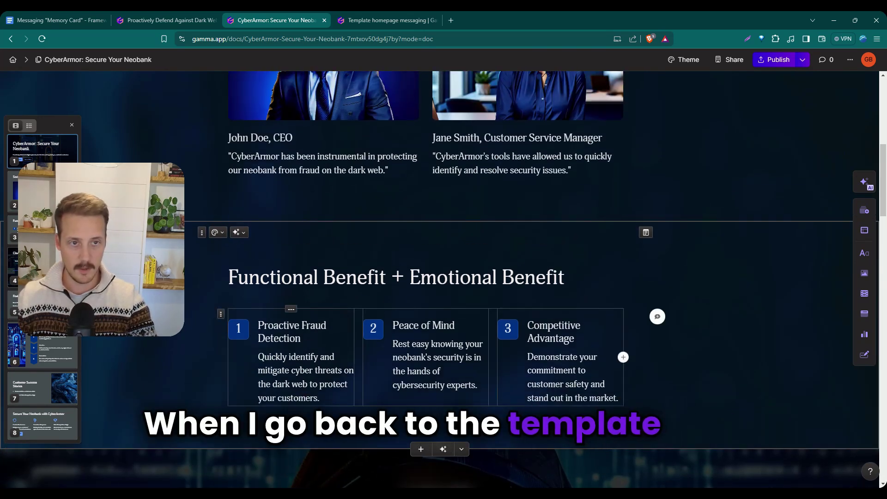
- Have AI focus the Functional Benefit card's copy on this template message: "Identify fraudulent activity and improve security processes—be proactive with consumer security"
click(372, 19)
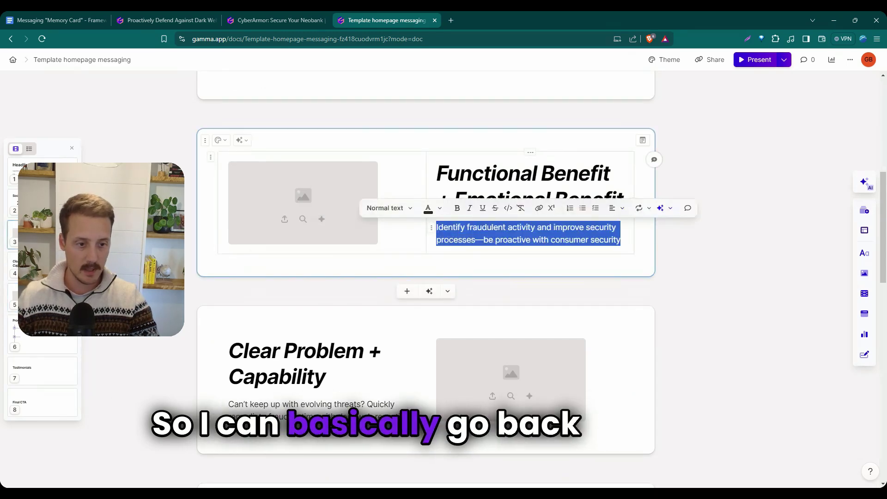
click(275, 15)
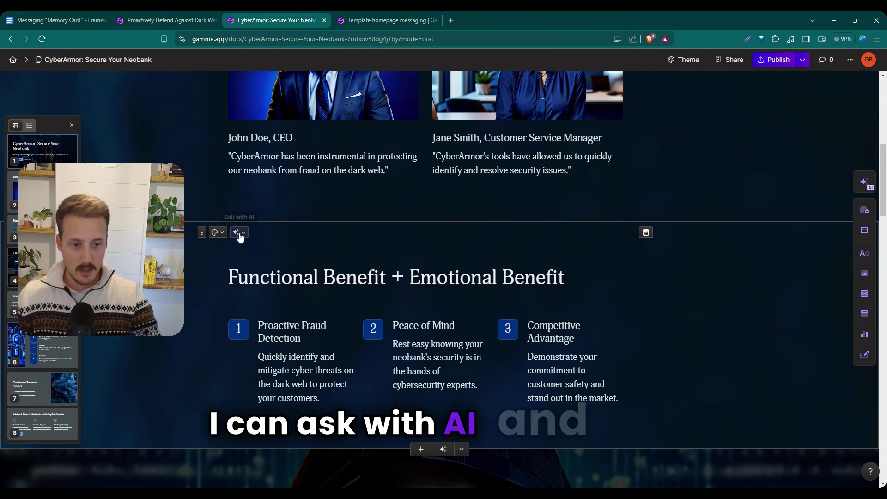
click(238, 233)
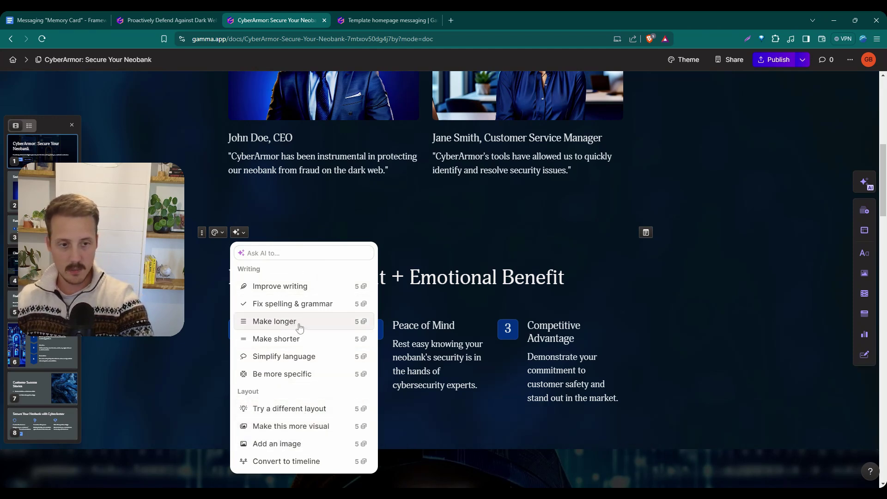
click(297, 253)
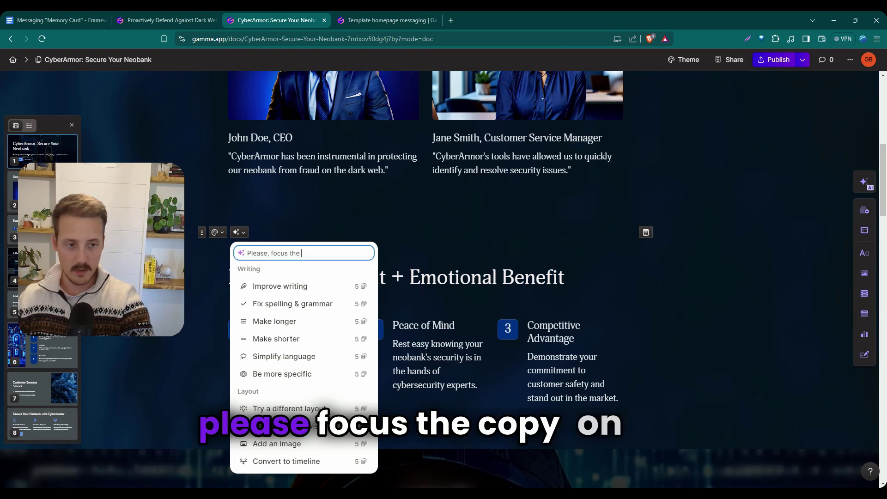
text(Please, focus the copy on this )
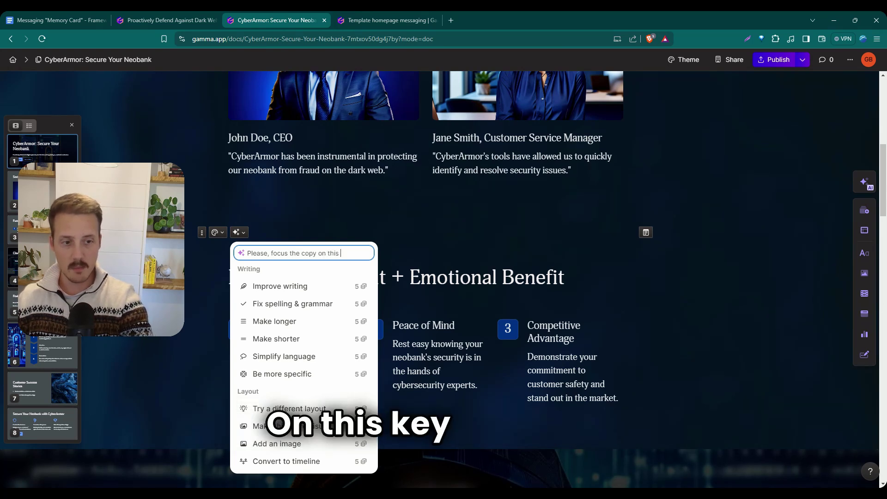
text(messa)
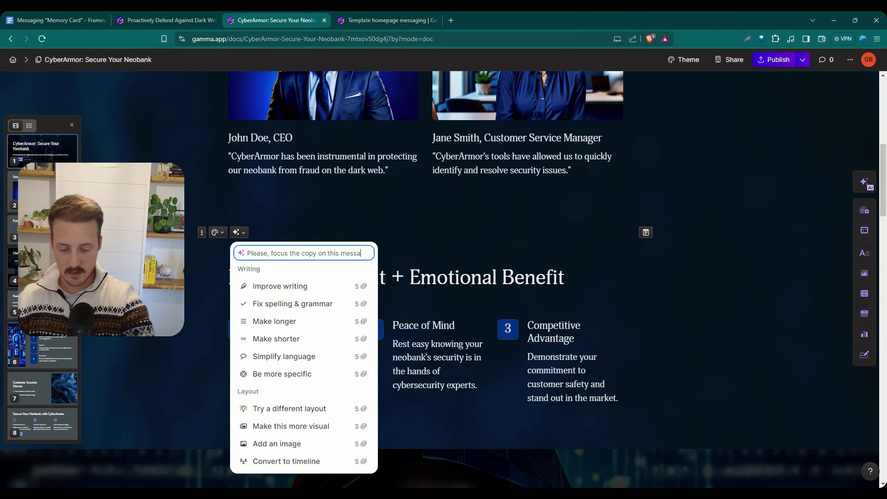
key(BackSpace)
key(BackSpace)
key(BackSpace)
key(BackSpace)
key(BackSpace)
text(key mes)
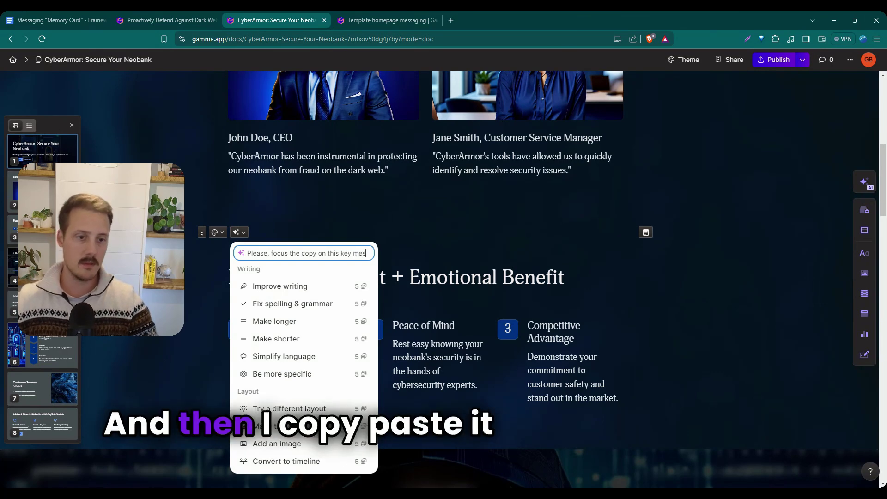
text(sage:)
text(Identify fraudulent activity and improve security processes—be proactive with consumer security)
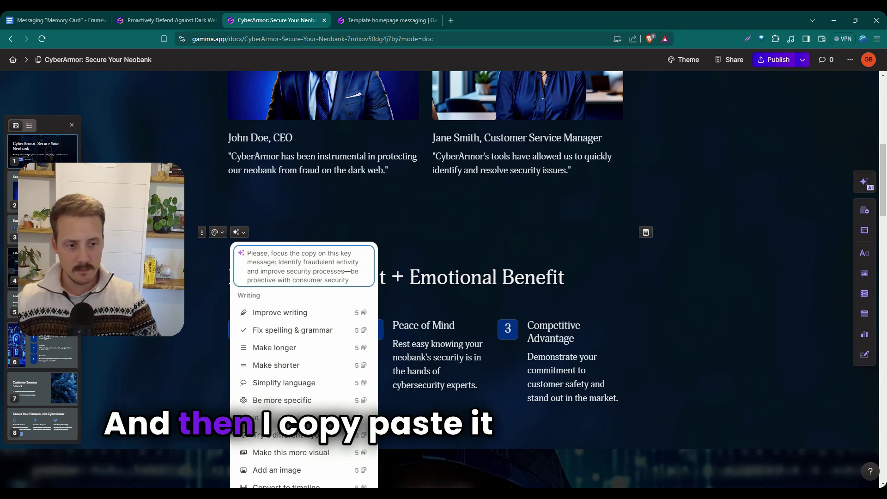
key(Return)
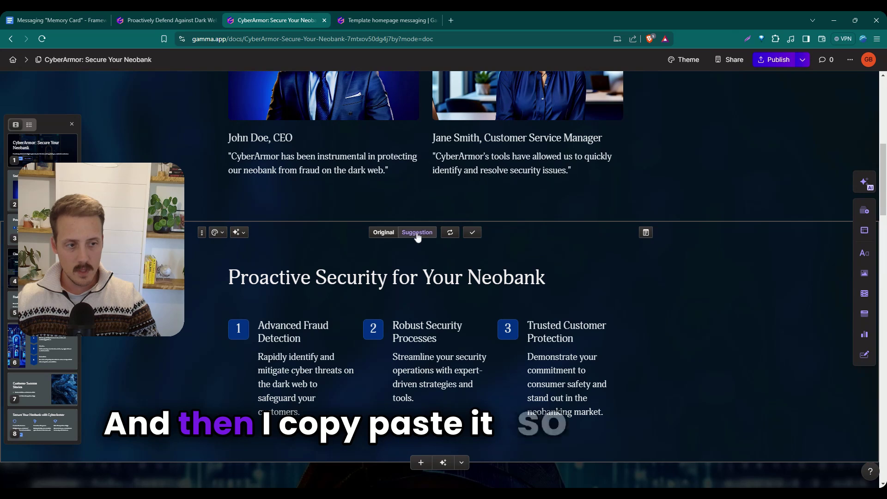
- Regenerate the AI suggestion for the Functional Benefit card and have AI make the new copy shorter
click(450, 232)
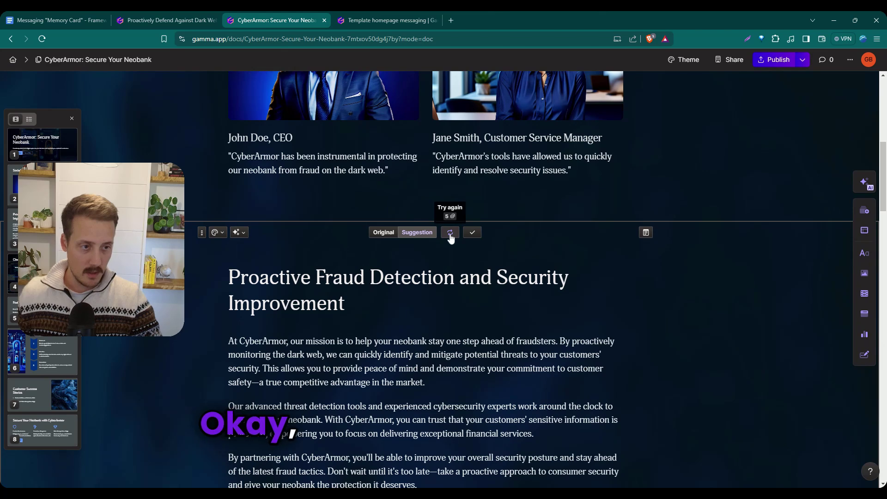
scroll(451, 239, down, 2)
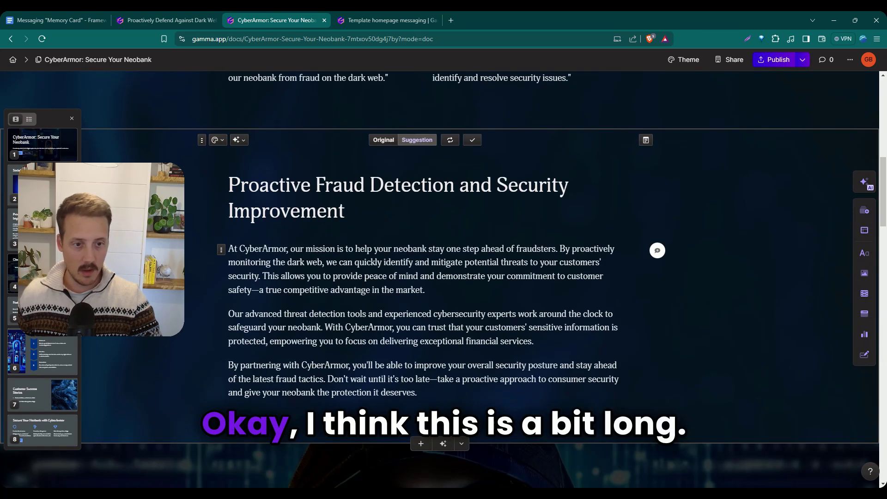
scroll(450, 239, up, 1)
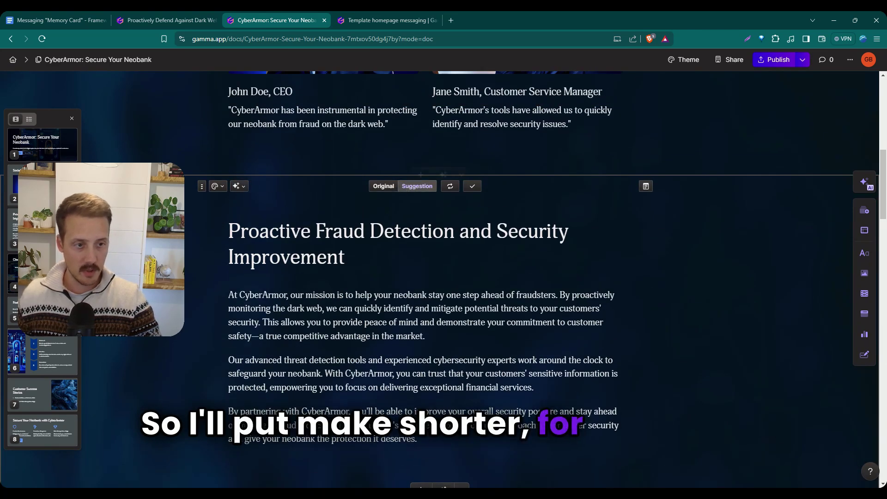
click(239, 186)
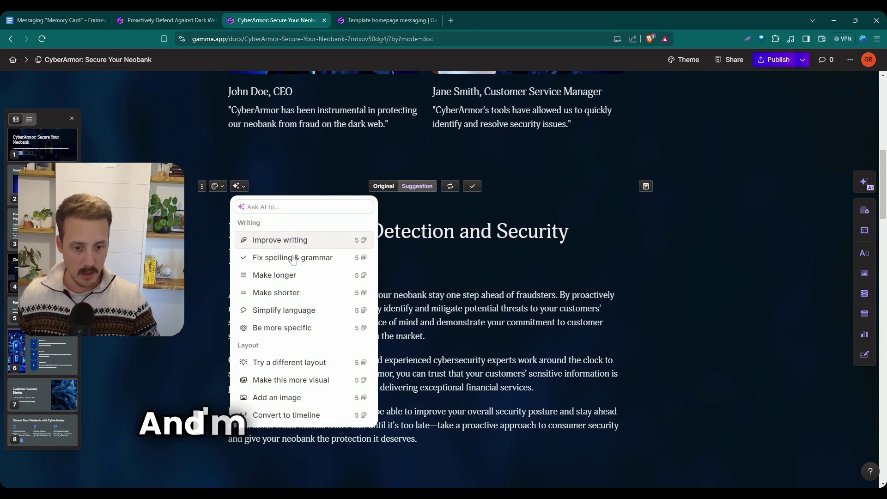
click(296, 292)
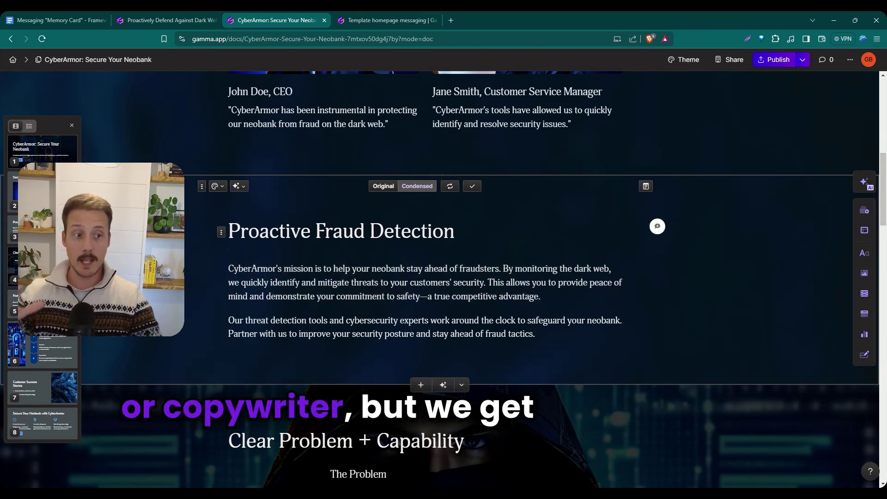
- Open the styling options of the opening "CyberArmor: Secure Your Neobank" card
scroll(657, 272, up, 6)
scroll(440, 279, up, 3)
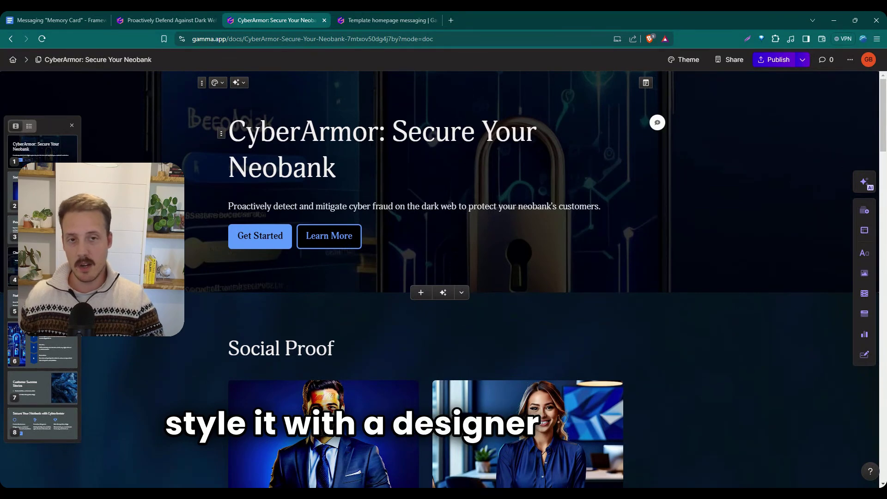
click(214, 83)
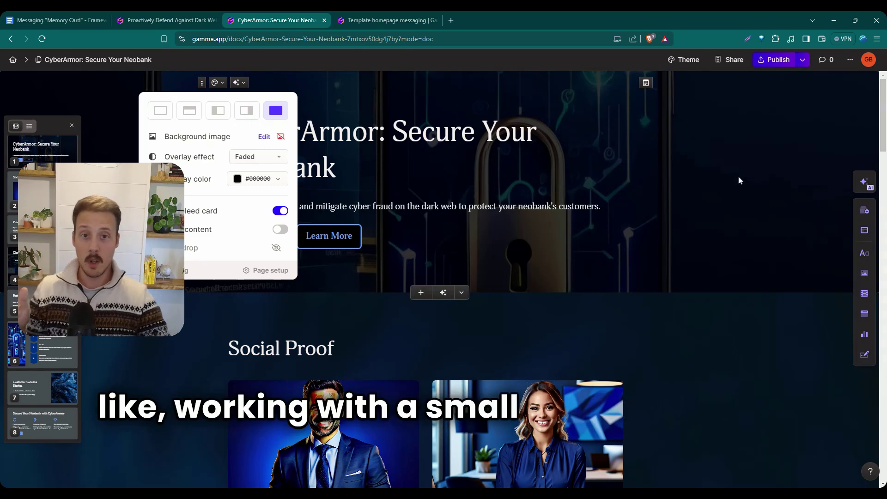
- Review the alternative "Proactively Defend Against Dark Web Fraud" webpage from its opening card through the "Request a Free Consultation" card and back to "Reduce Fraud by 50%"
click(715, 344)
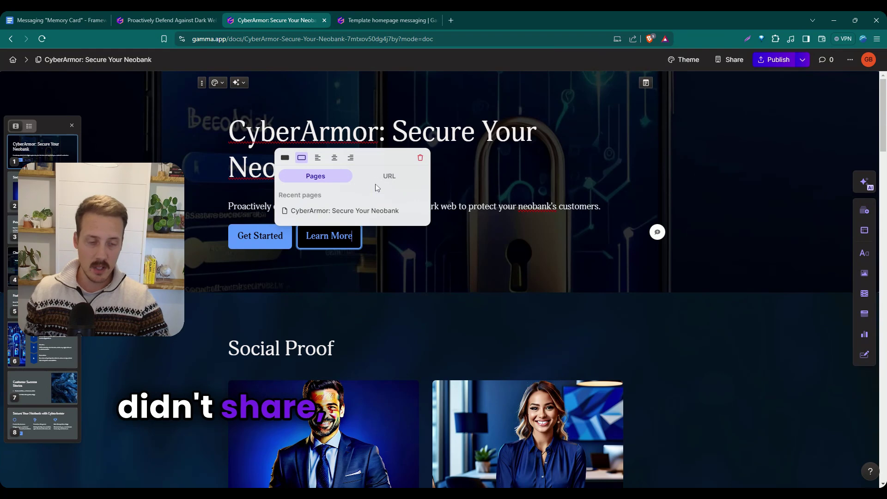
click(183, 14)
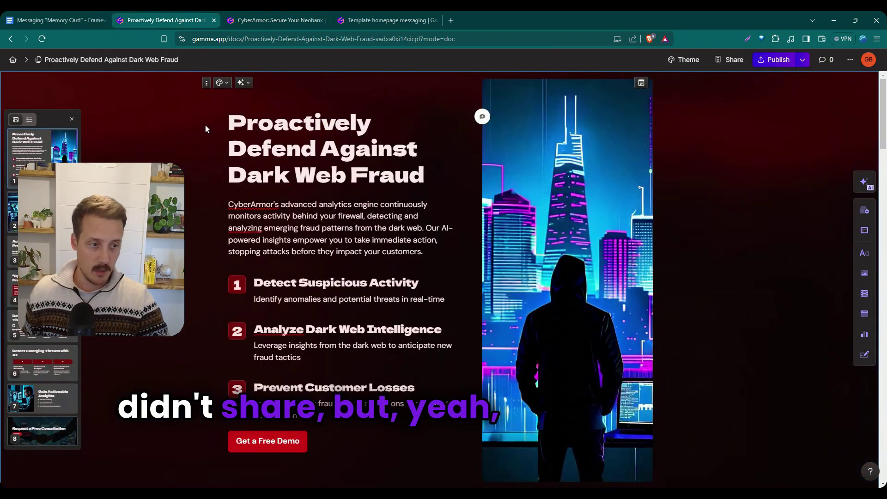
scroll(439, 277, down, 8)
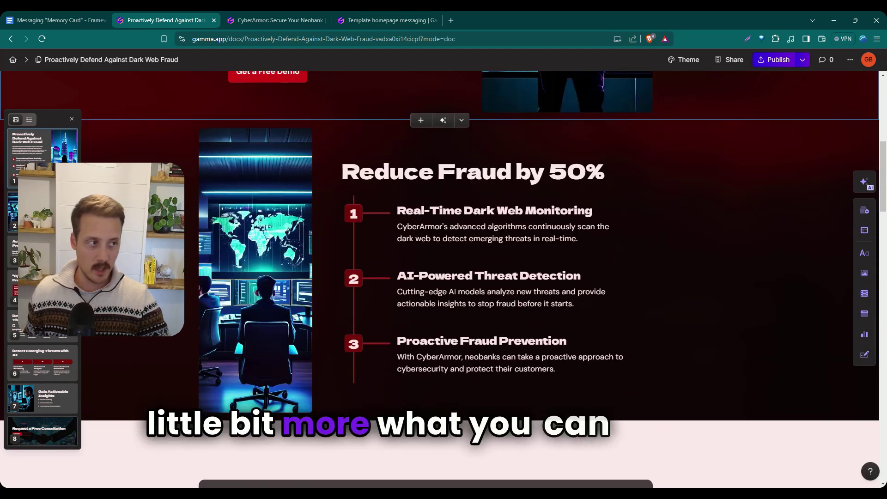
scroll(439, 277, up, 8)
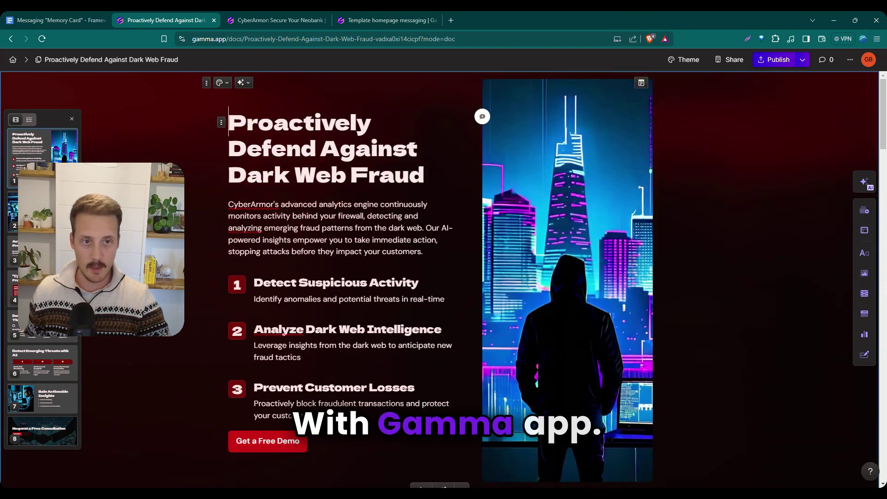
scroll(438, 277, down, 16)
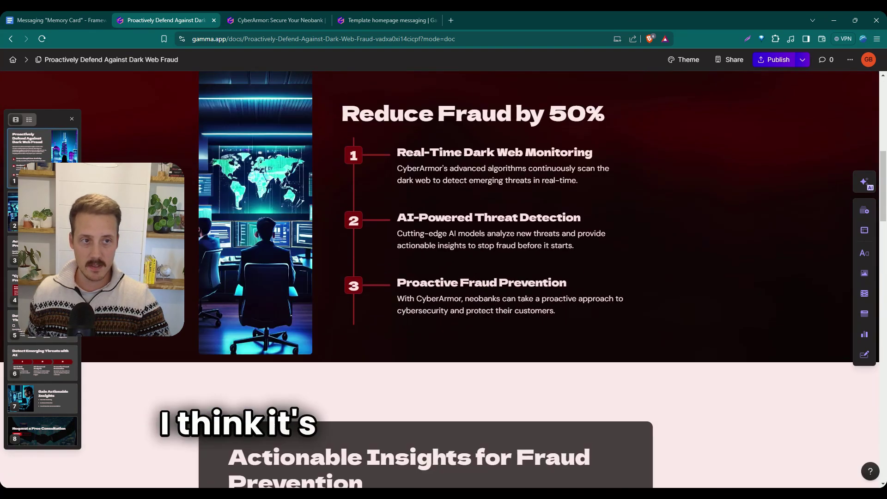
scroll(325, 186, down, 16)
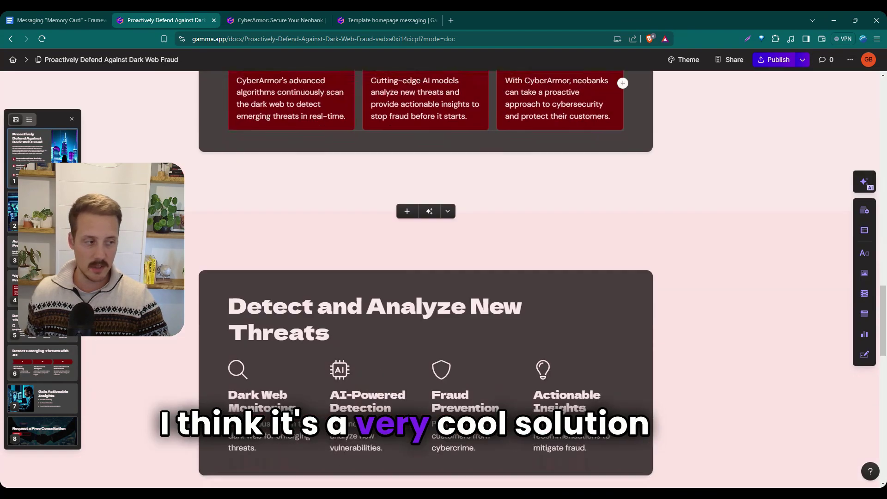
scroll(326, 186, down, 4)
scroll(328, 184, down, 5)
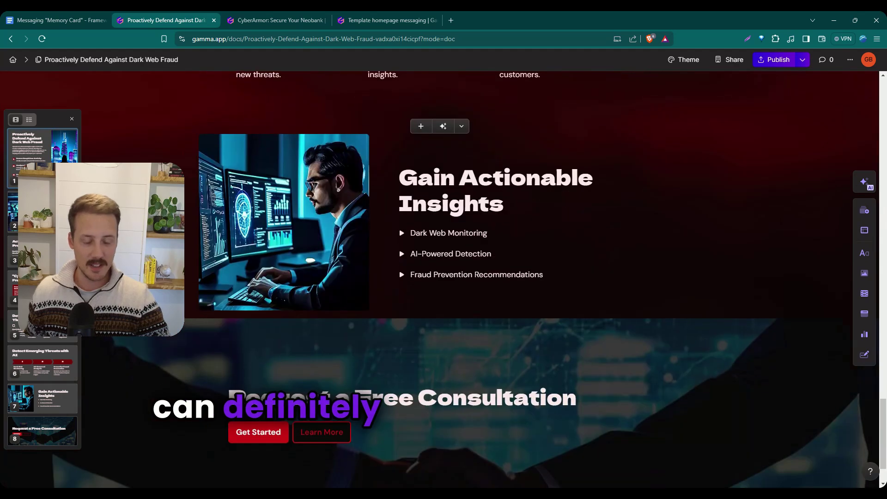
scroll(331, 184, up, 5)
scroll(333, 185, up, 20)
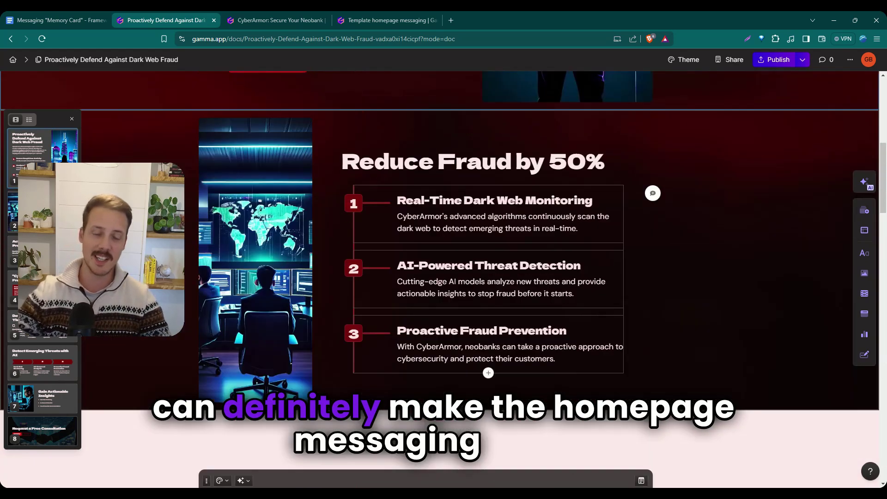